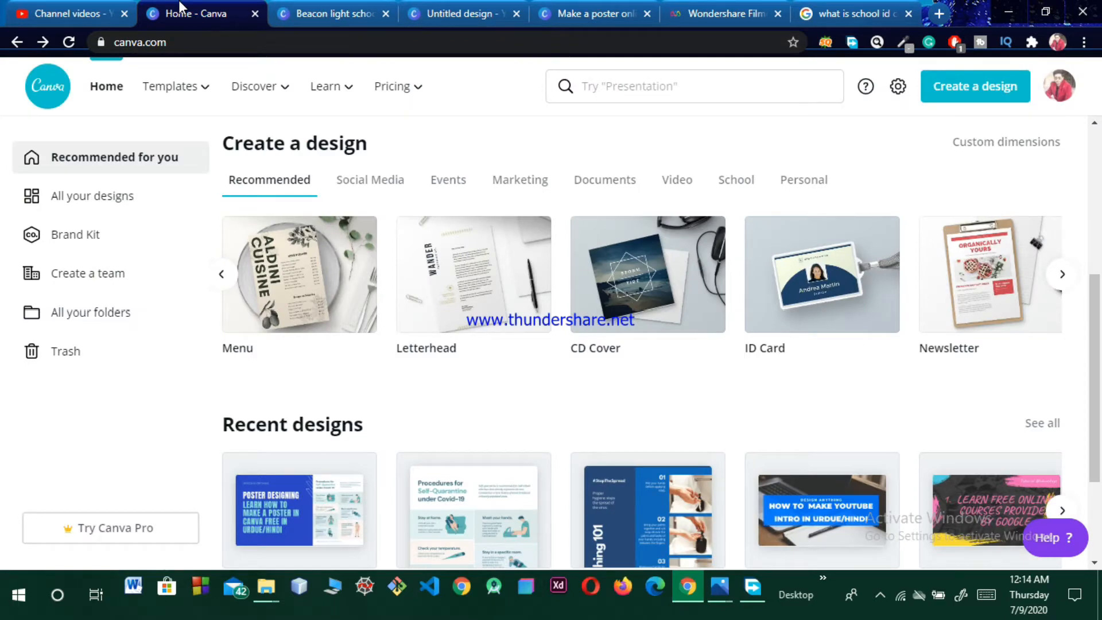
Step: Create a new 3.370 x 2.125 ID card design and preview the Red Laurel Photo School ID Card template
mouse_move(172, 86)
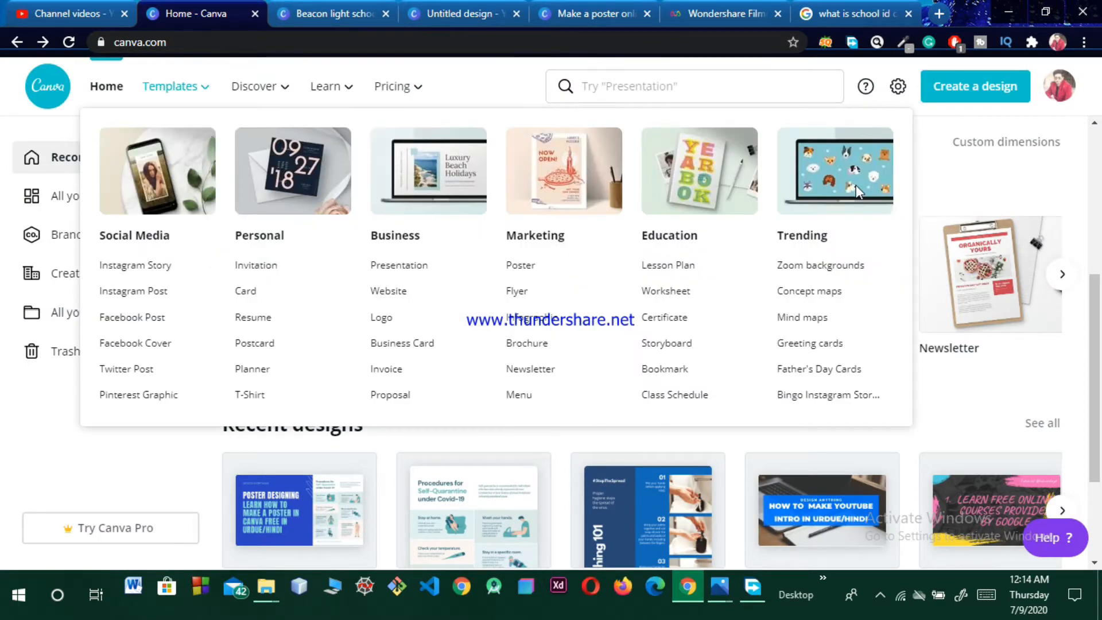
click(803, 291)
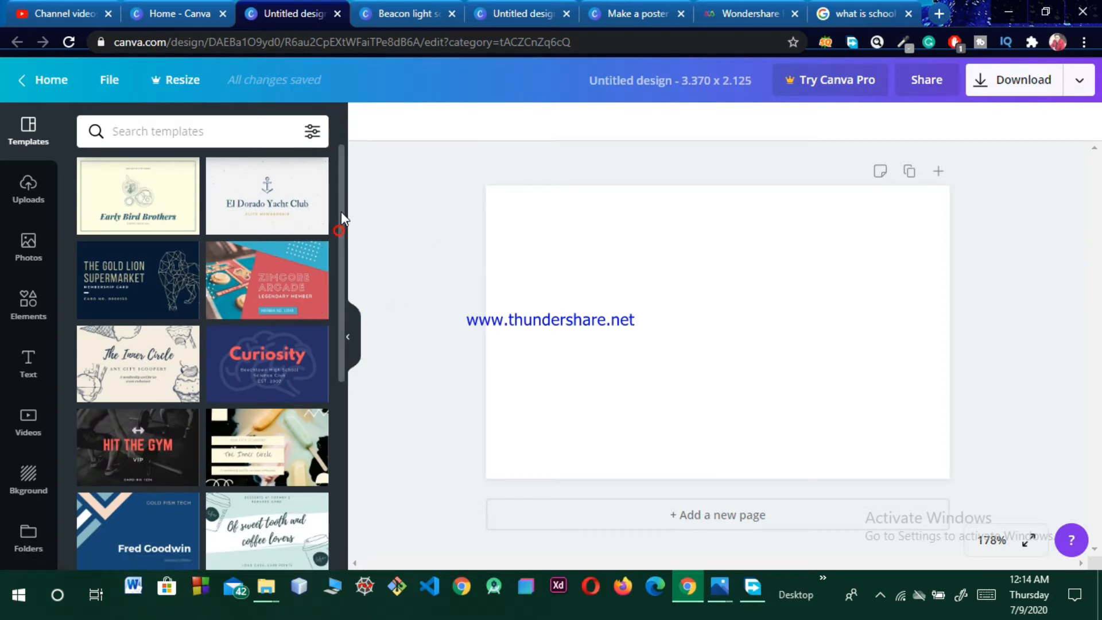
scroll(343, 304, down, 2)
scroll(344, 309, down, 3)
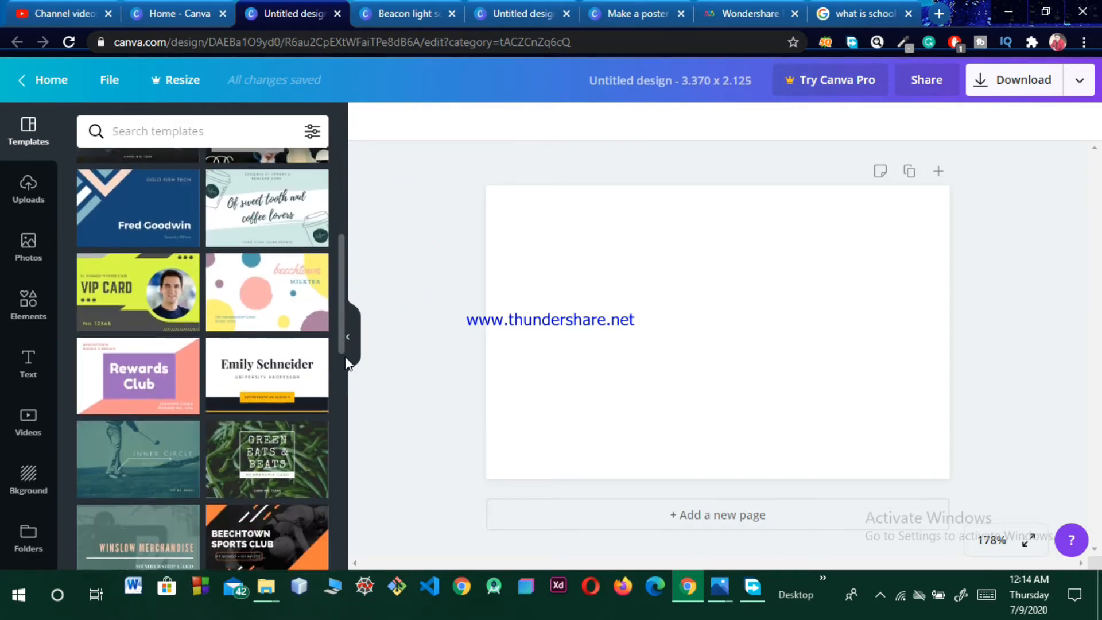
scroll(346, 363, down, 6)
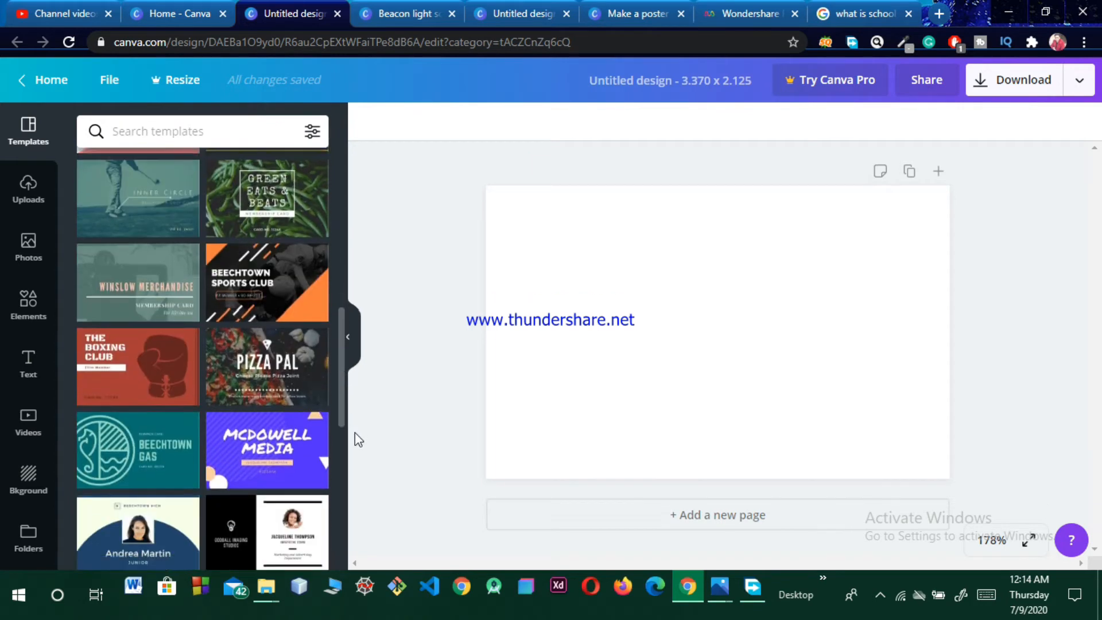
scroll(357, 464, down, 6)
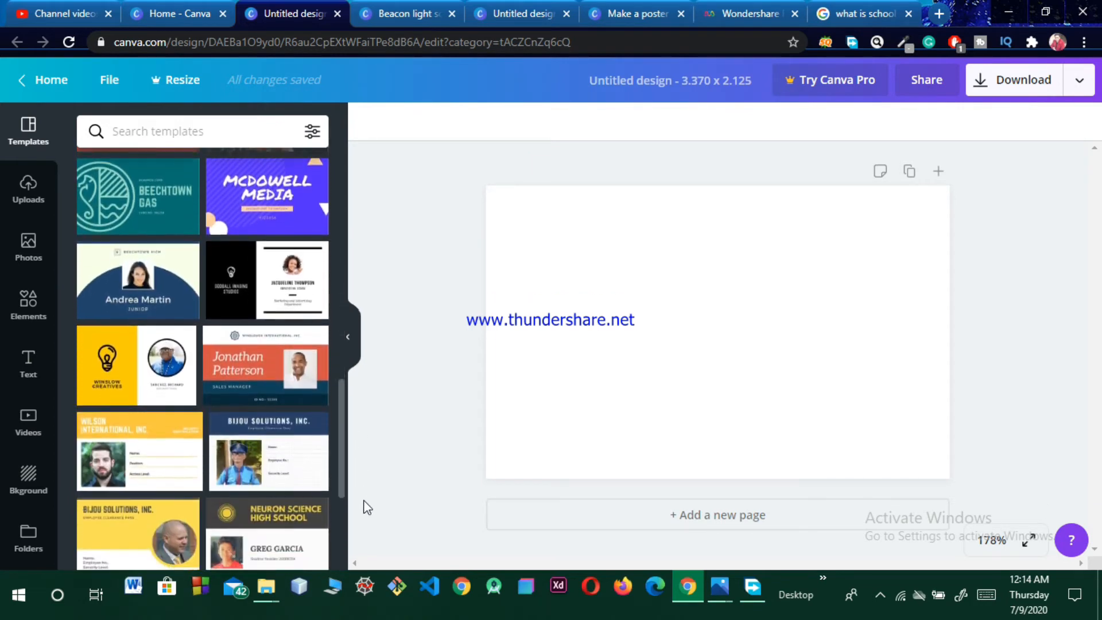
scroll(371, 558, down, 3)
scroll(376, 555, up, 3)
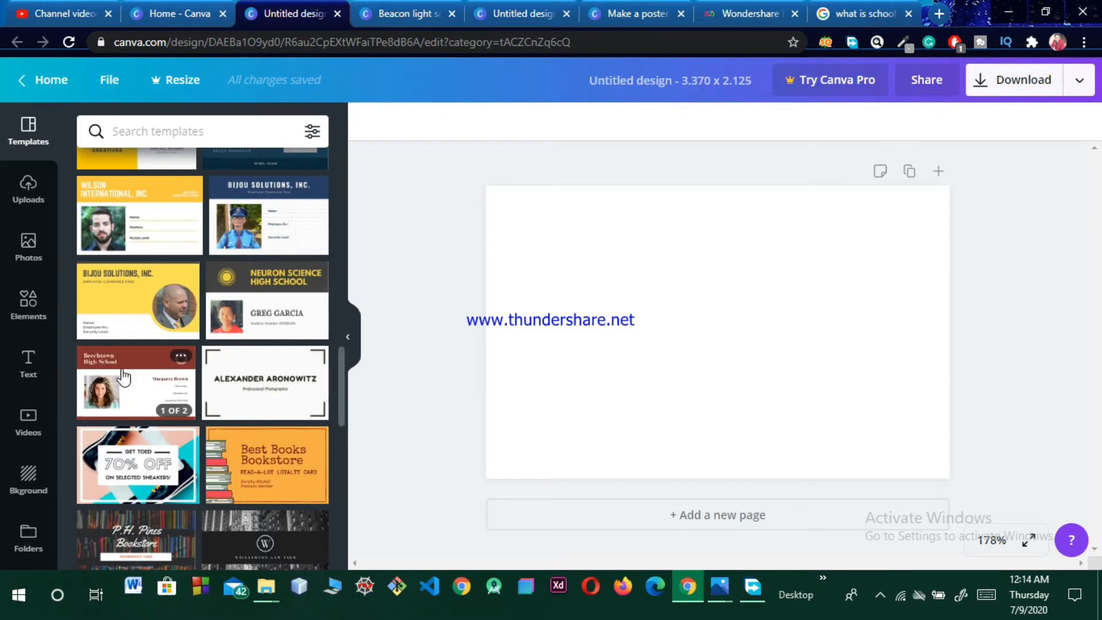
click(147, 376)
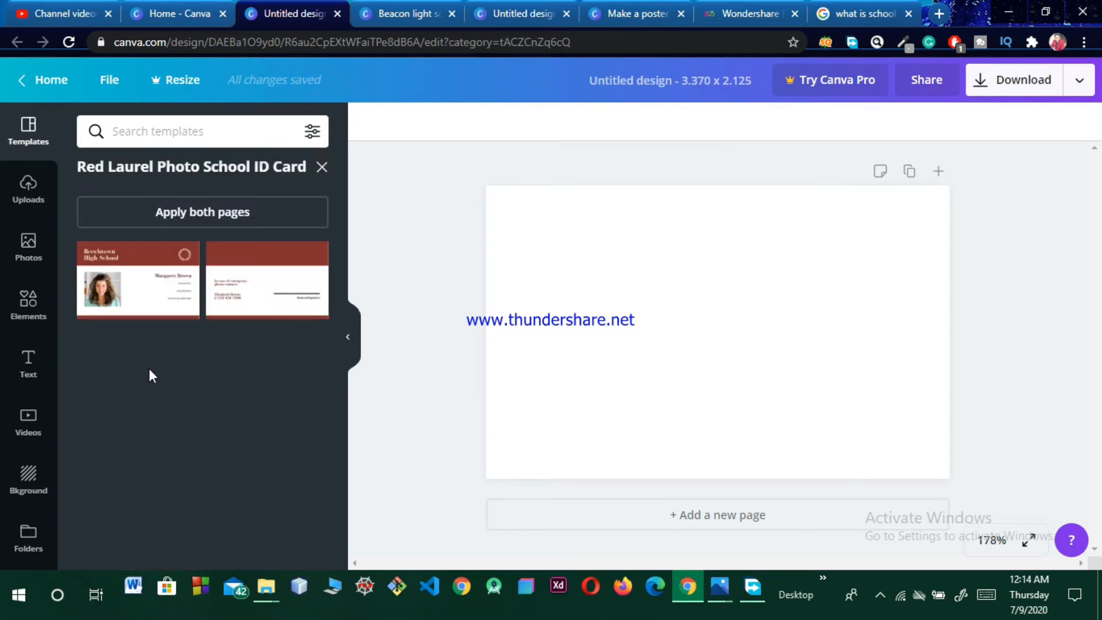
Step: Apply both pages of the school ID card template to the design
click(184, 221)
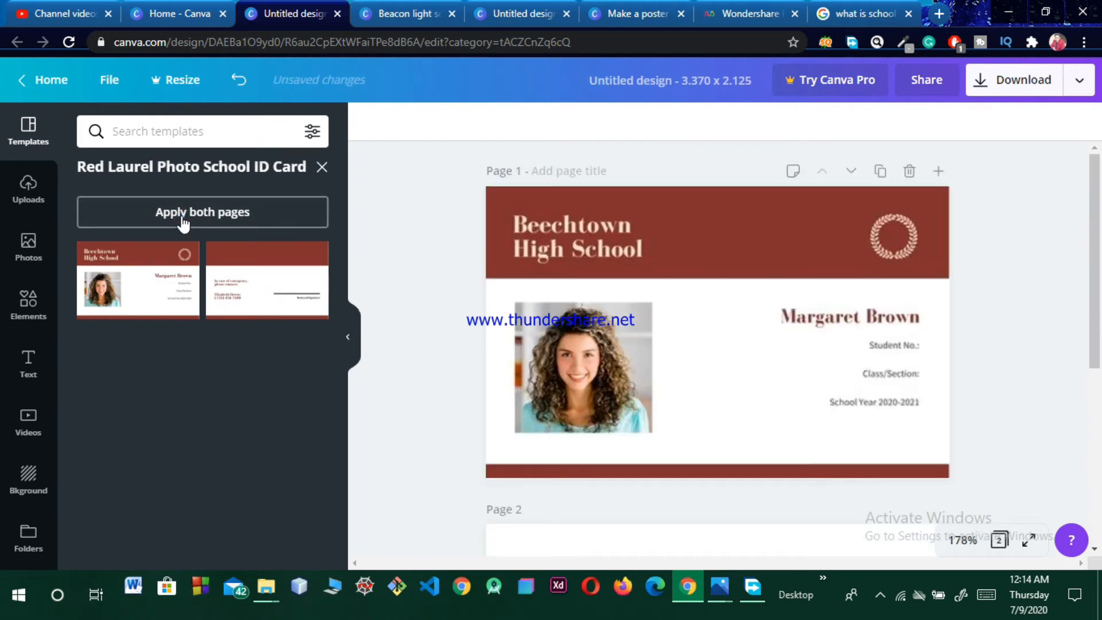
mouse_move(1097, 220)
mouse_down()
mouse_move(1101, 404)
mouse_move(1101, 217)
mouse_up()
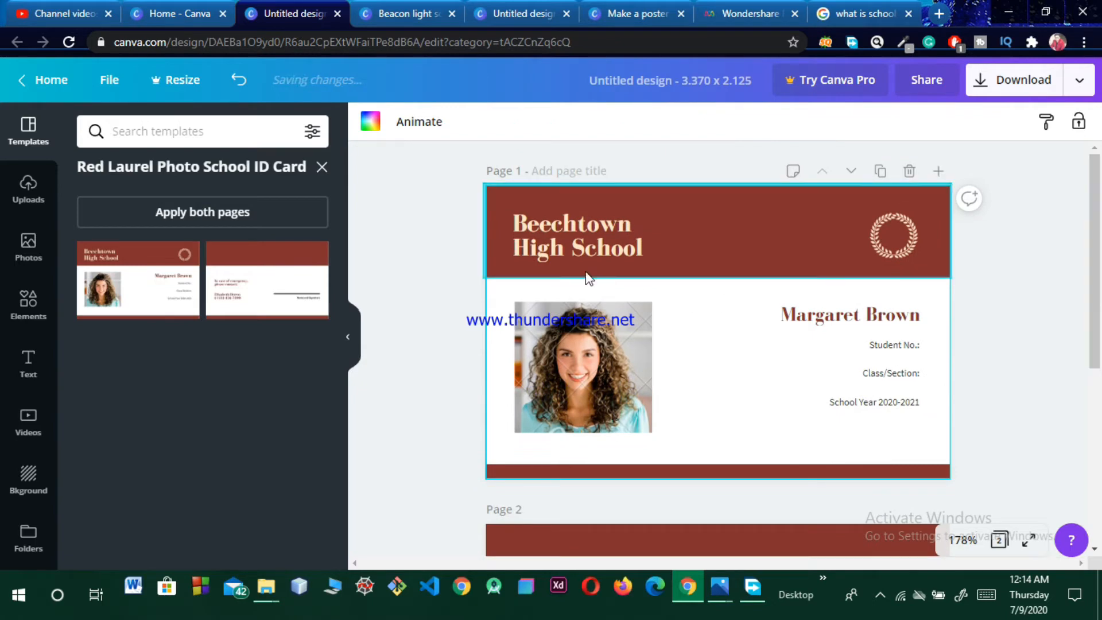
mouse_move(1099, 272)
mouse_down()
mouse_move(1099, 292)
mouse_move(1099, 277)
mouse_up()
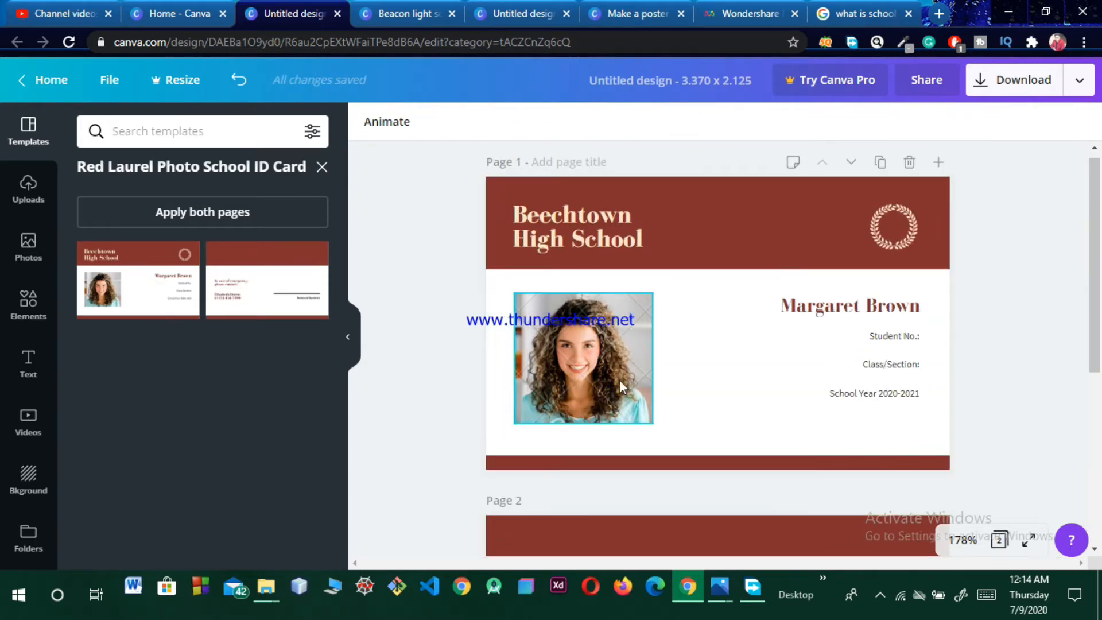
Step: Replace the sample student photo on page 1 with the uploaded portrait of a man
click(588, 385)
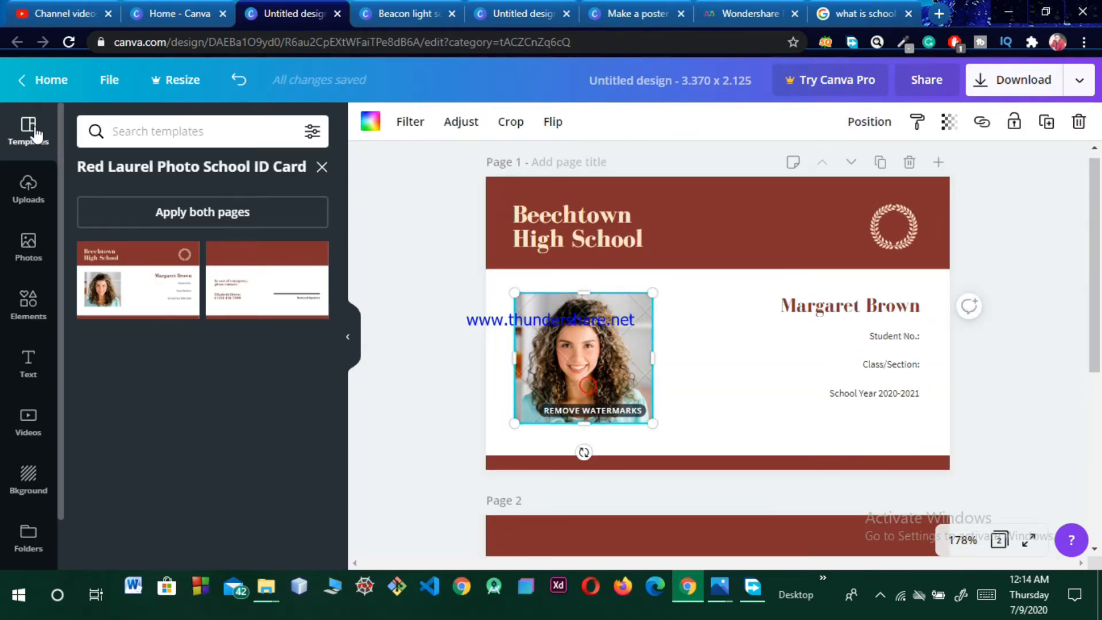
click(26, 189)
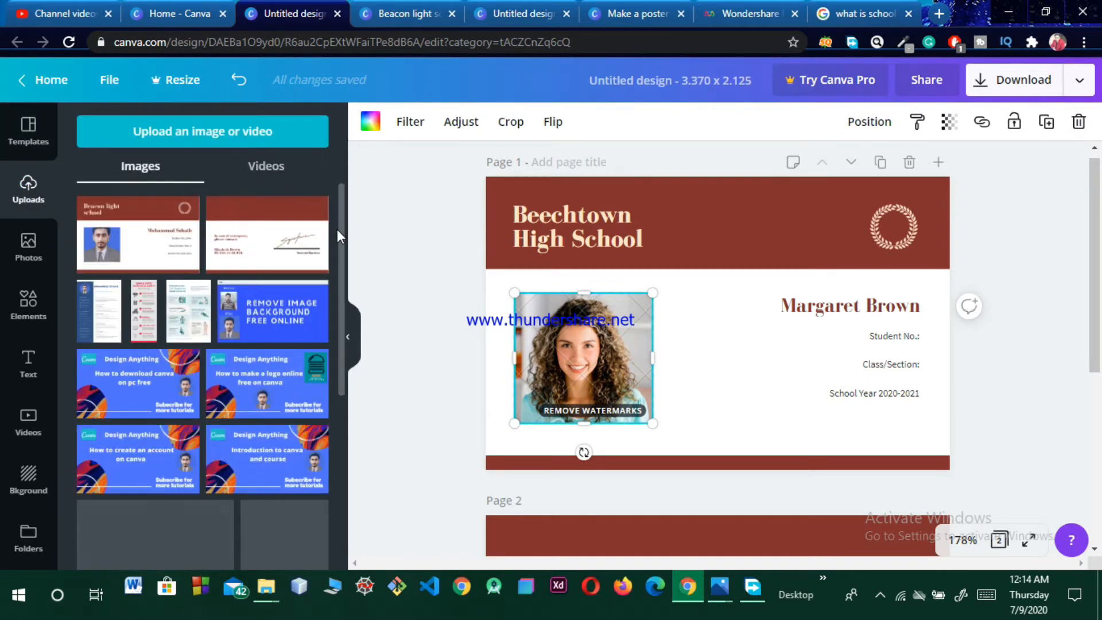
drag(343, 284, 343, 565)
drag(294, 416, 547, 379)
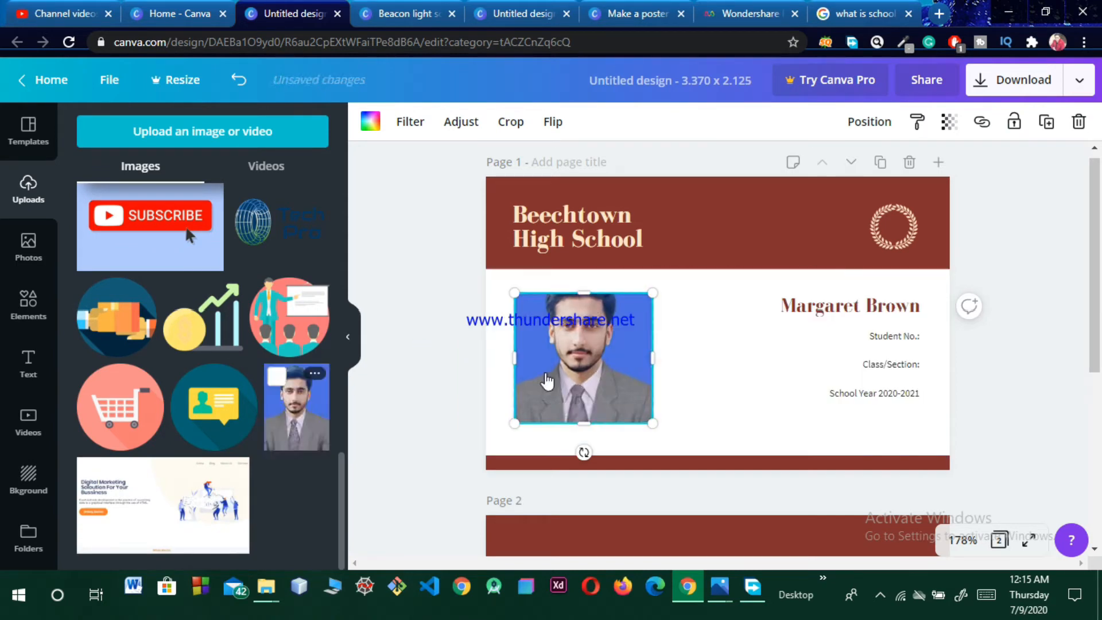
click(710, 351)
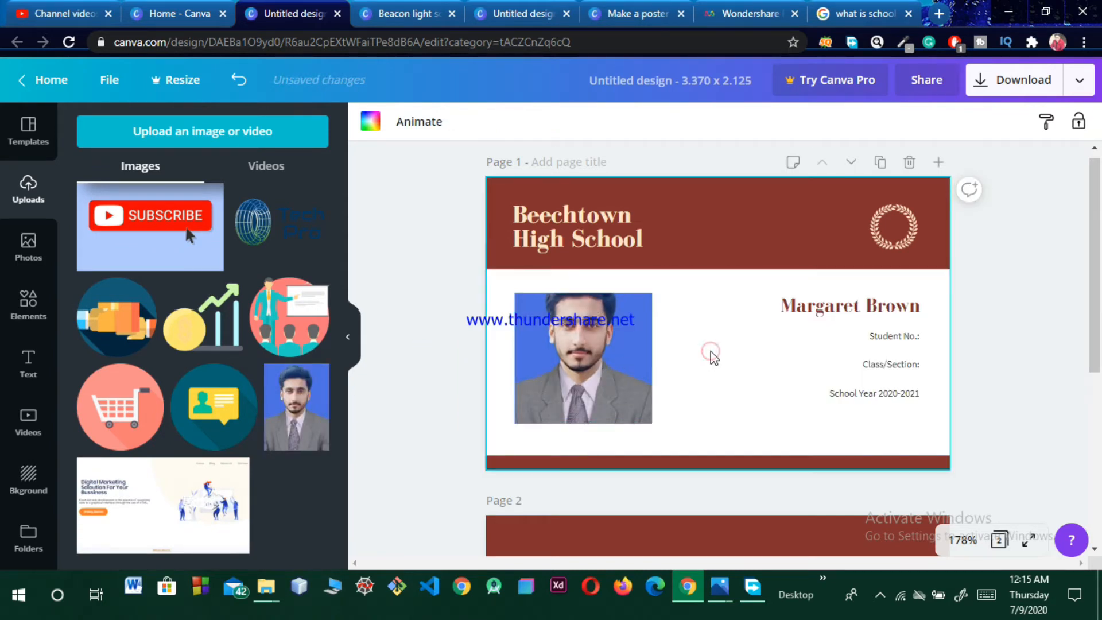
click(594, 244)
click(597, 240)
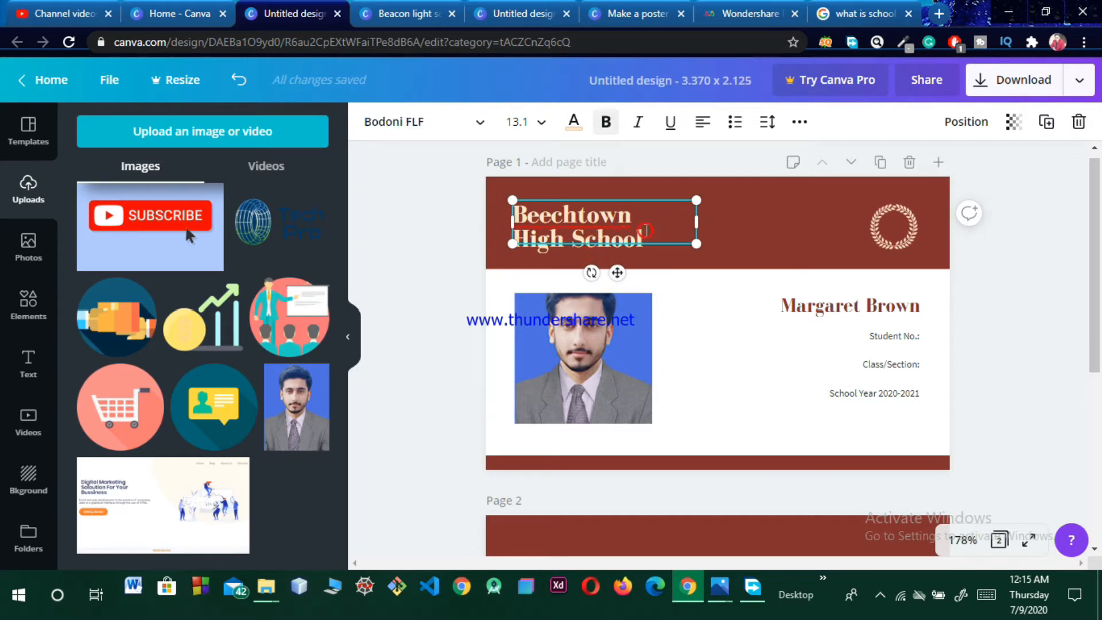
Step: Change the heading from 'Beechtown High School' to 'Beacon light school'
key(BackSpace)
key(BackSpace)
key(BackSpace)
key(BackSpace)
key(BackSpace)
key(BackSpace)
key(BackSpace)
key(BackSpace)
key(BackSpace)
key(BackSpace)
key(BackSpace)
key(BackSpace)
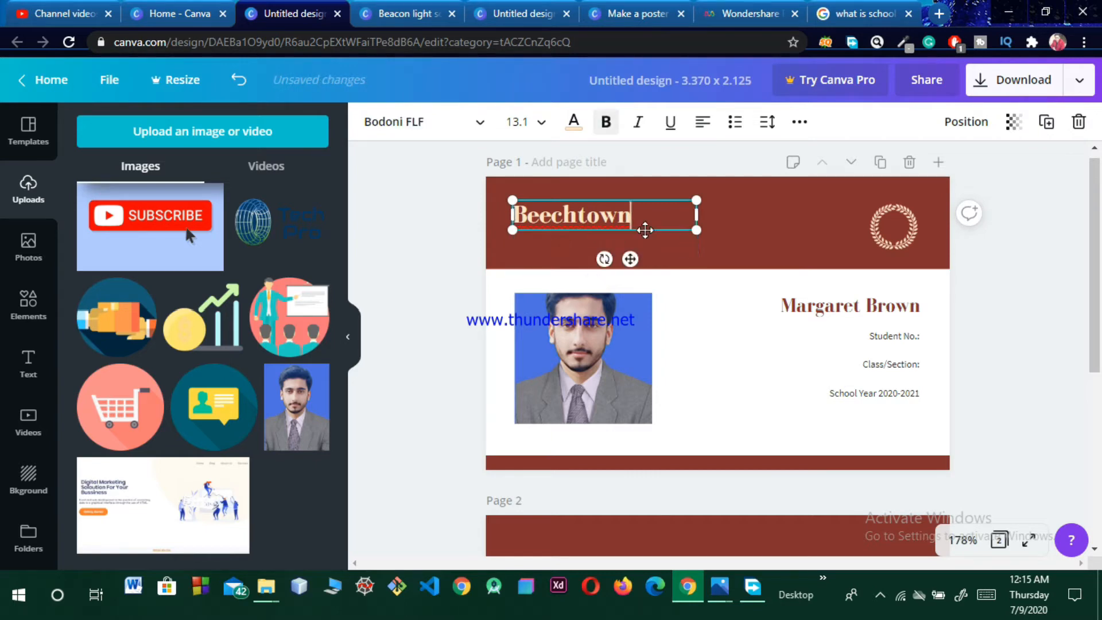
key(BackSpace)
key(BackSpace)
key(BackSpace)
key(BackSpace)
key(BackSpace)
text(acon)
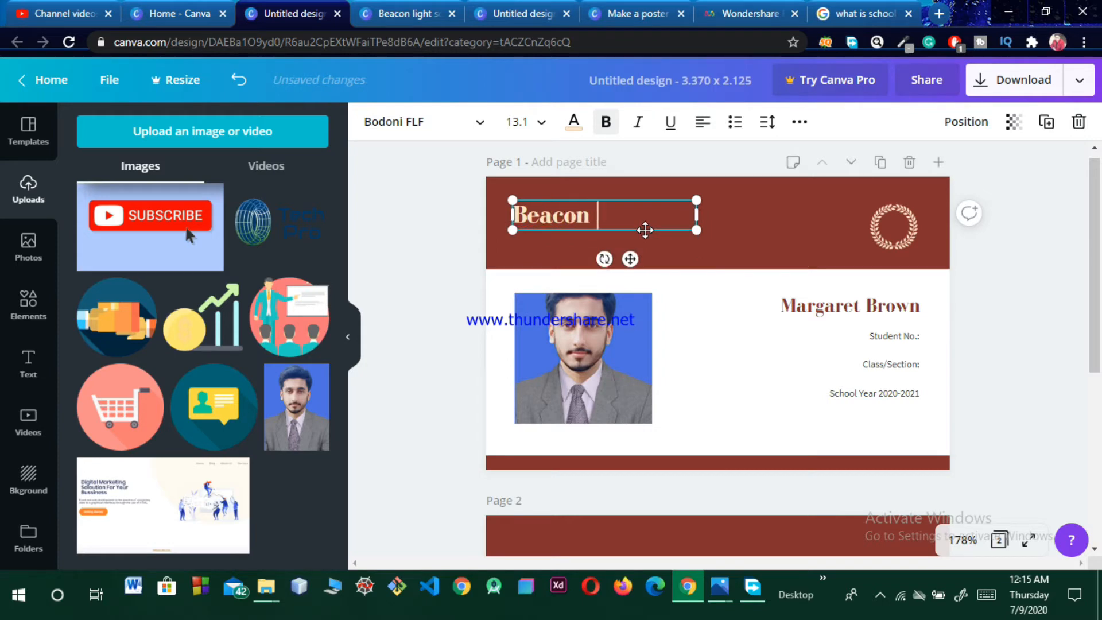
text( light school)
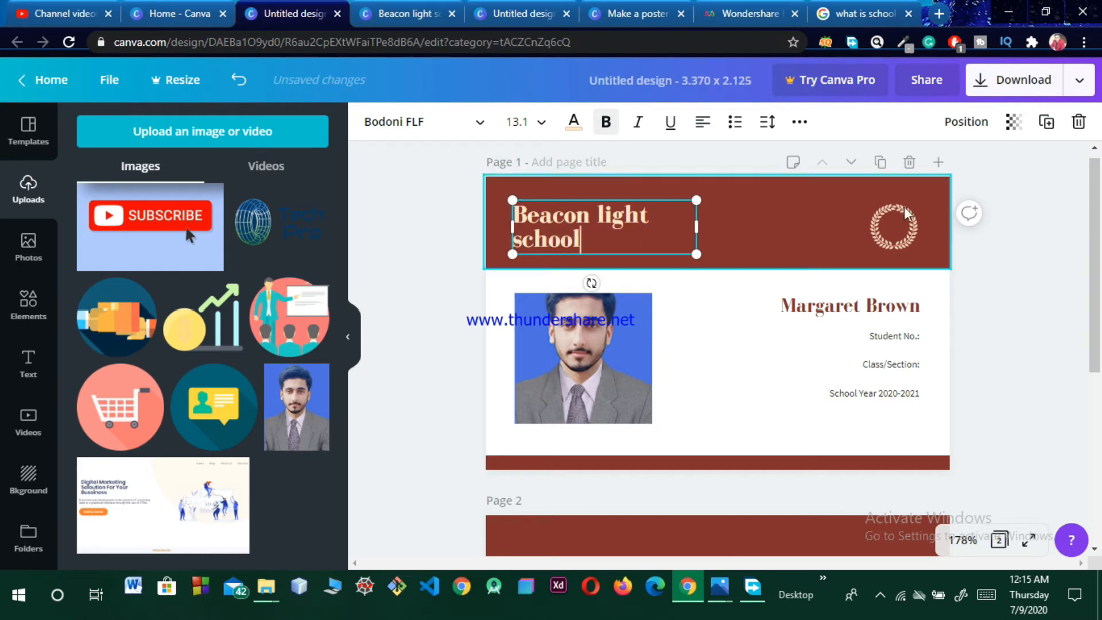
click(899, 238)
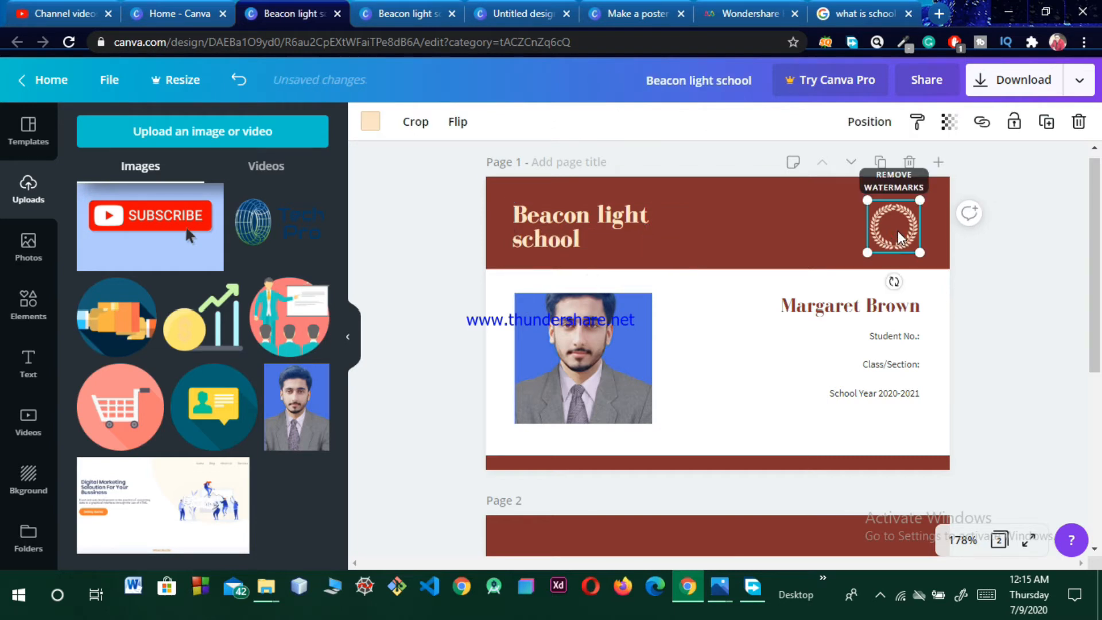
click(814, 241)
click(819, 300)
Step: Replace the sample student name with the student's full name
click(821, 307)
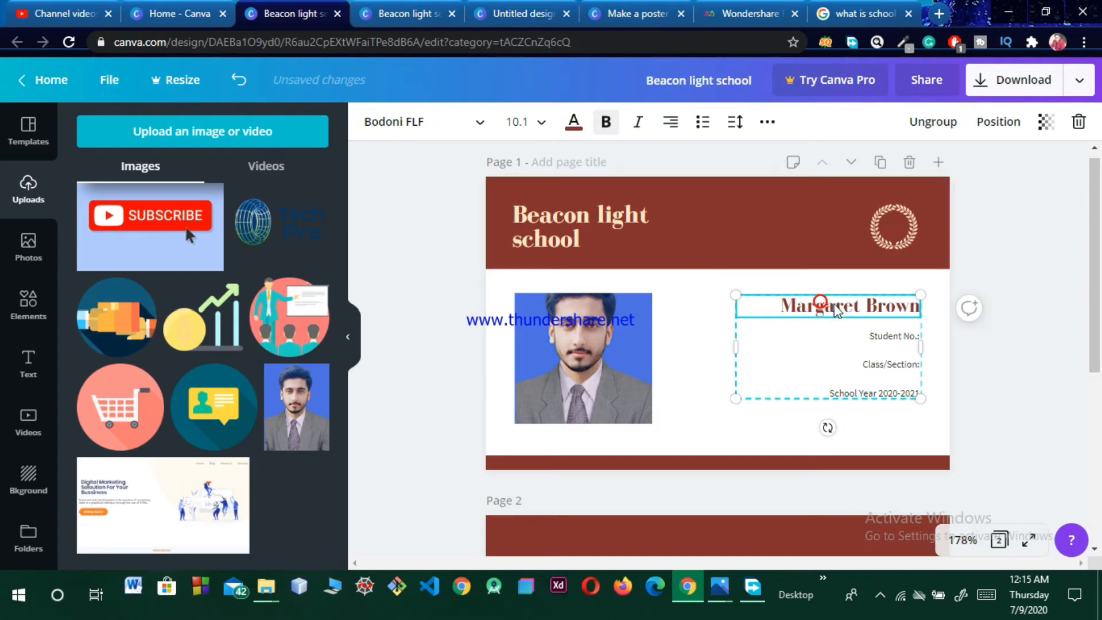
double_click(894, 306)
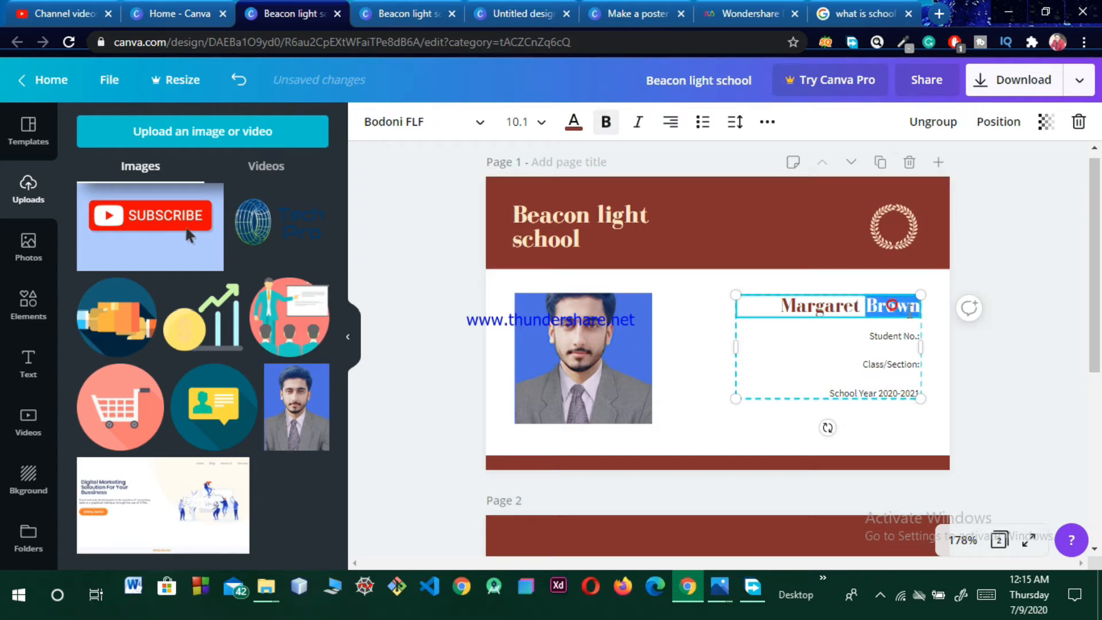
key(BackSpace)
key(BackSpace)
key(BackSpace)
key(BackSpace)
key(BackSpace)
key(BackSpace)
key(BackSpace)
key(BackSpace)
key(BackSpace)
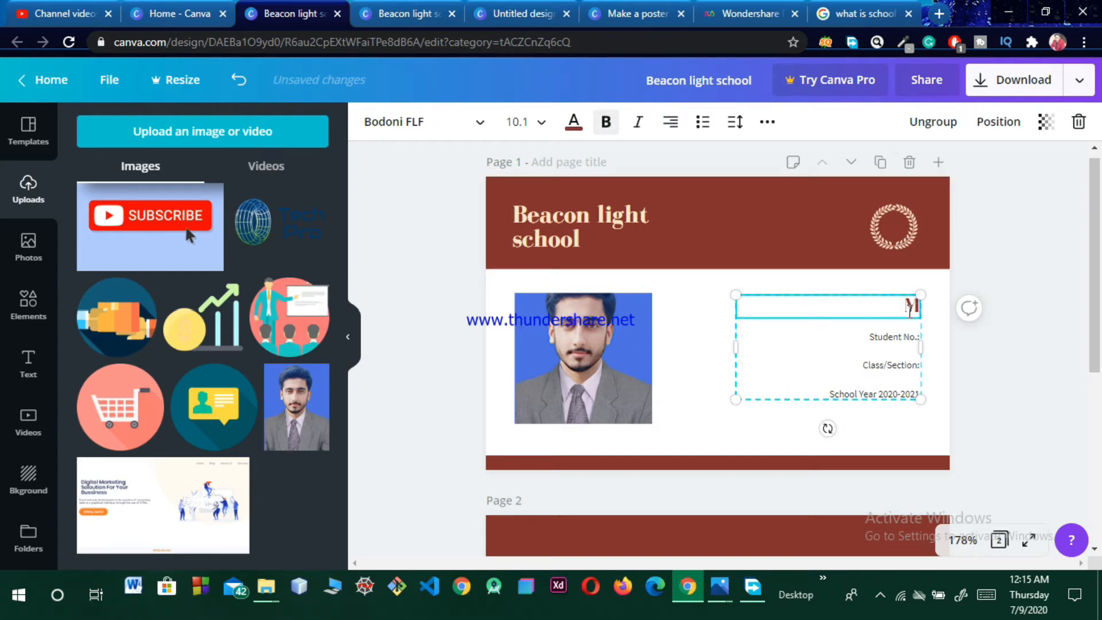
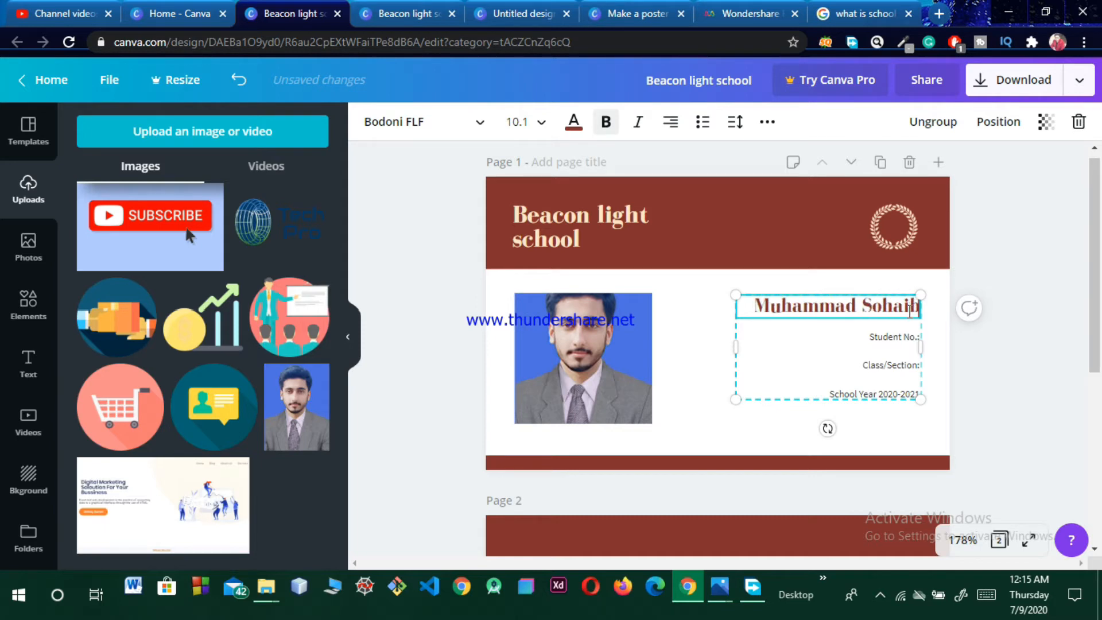
Step: Enter Student No 1234 and Class/Section 6Ab in the details text
click(913, 336)
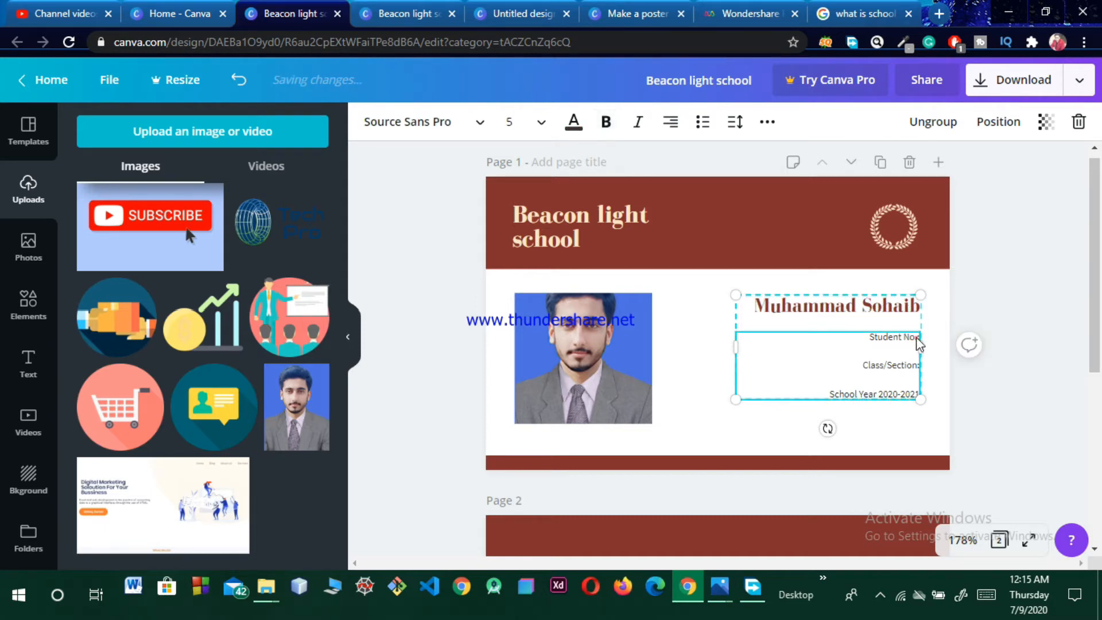
click(916, 337)
text(1234)
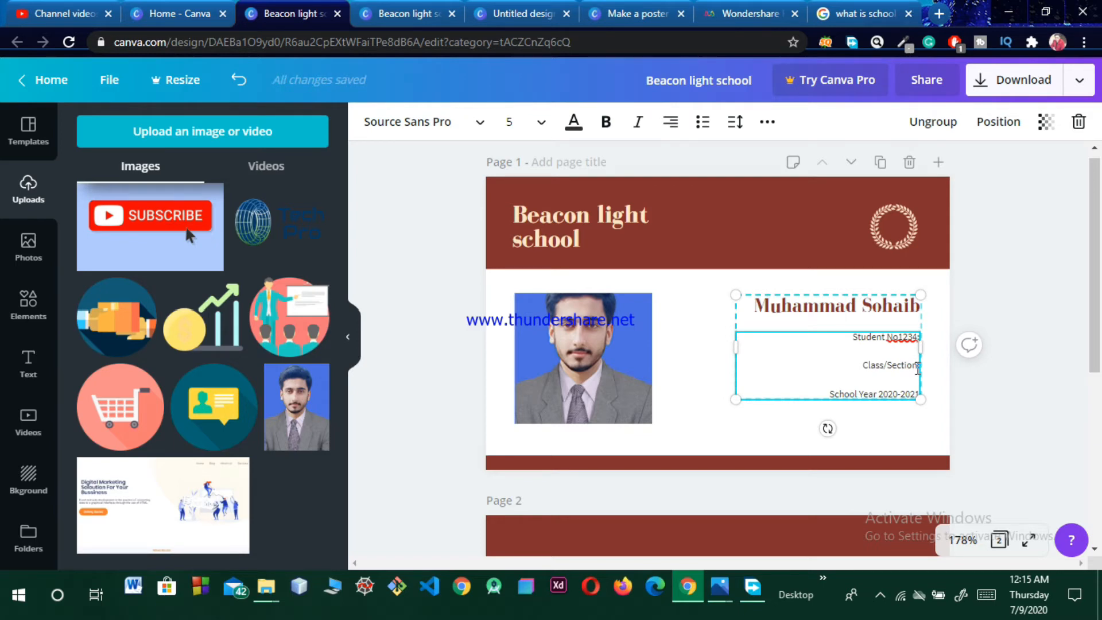
text(6)
text(A)
text(b)
Step: Replace the trailing digits of the emergency contact's phone number on page 2
drag(1089, 300, 1100, 465)
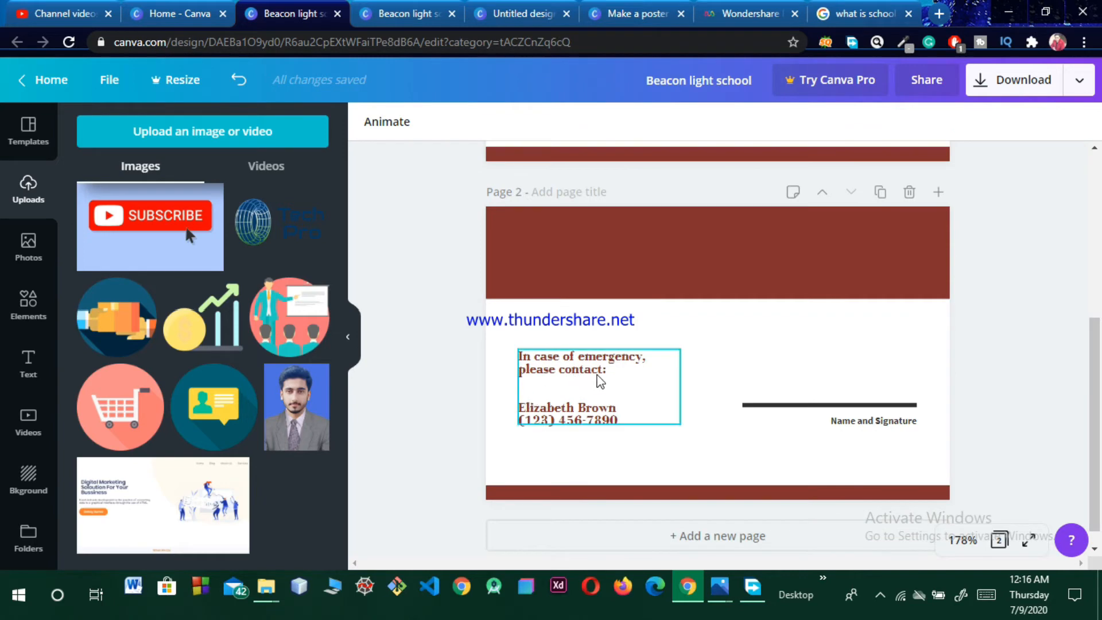
click(614, 422)
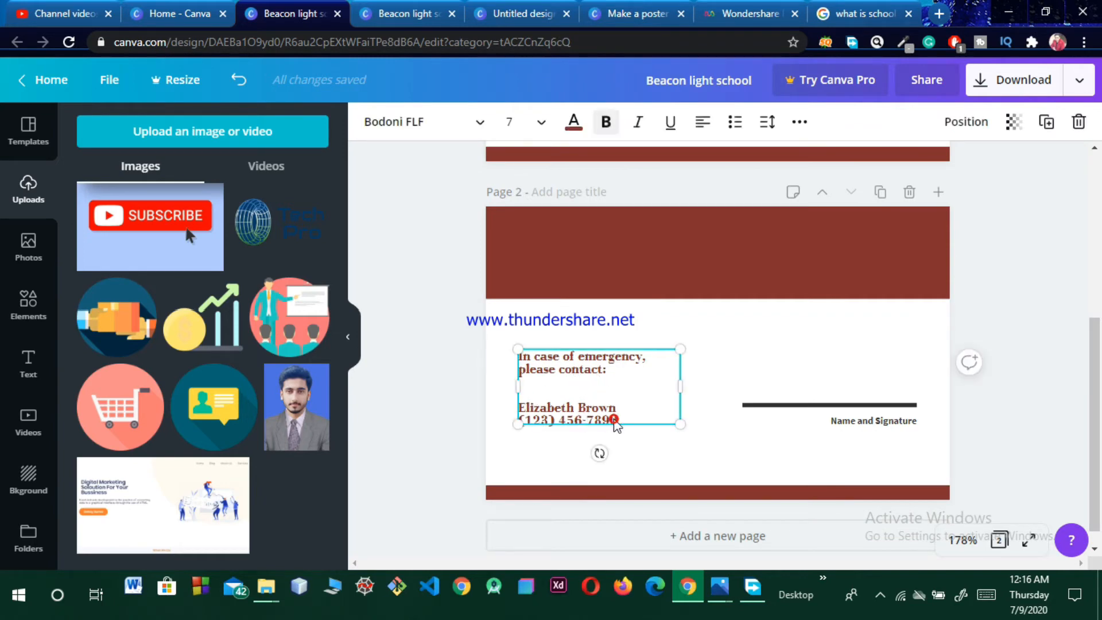
double_click(617, 418)
click(617, 418)
key(BackSpace)
key(BackSpace)
key(BackSpace)
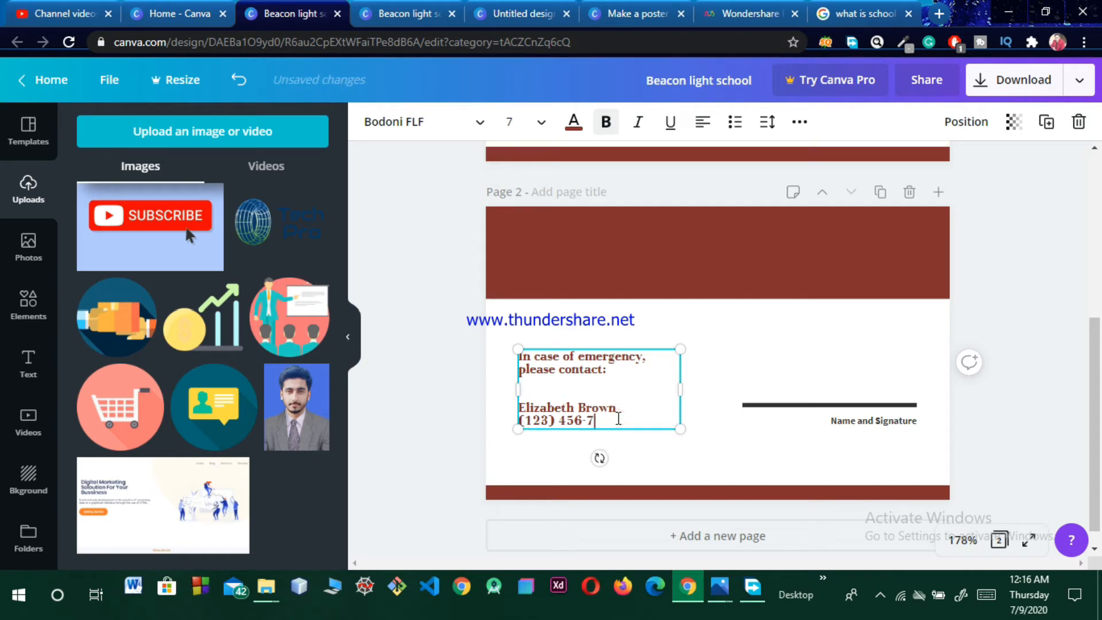
text(88090)
click(833, 381)
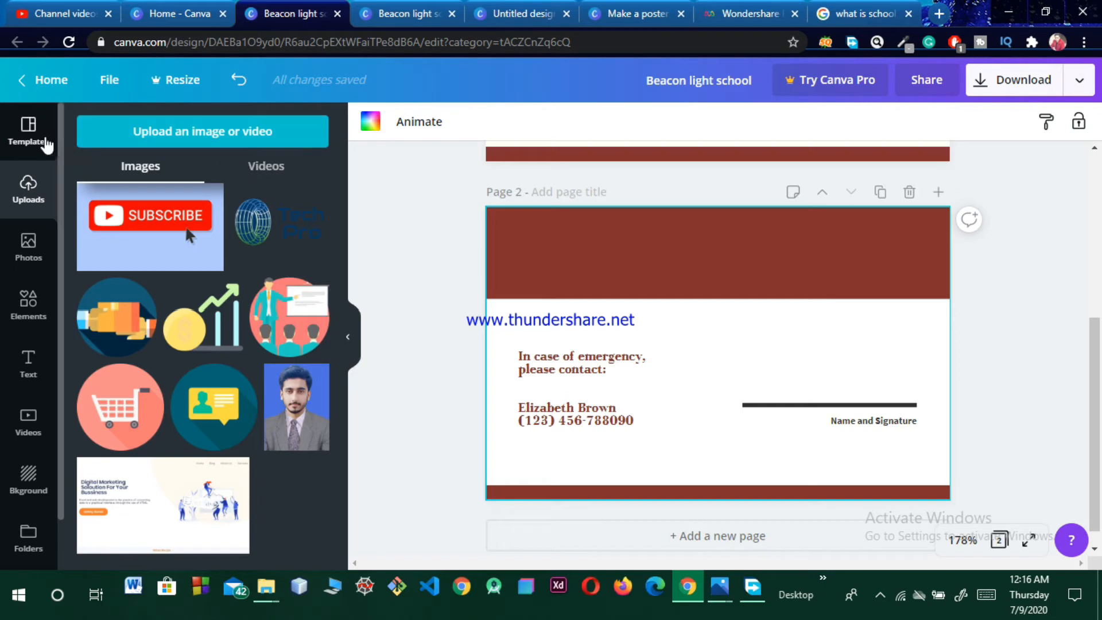
Step: Add the handwritten 'signature' element, shrunk to sit above the Name and Signature line
click(29, 299)
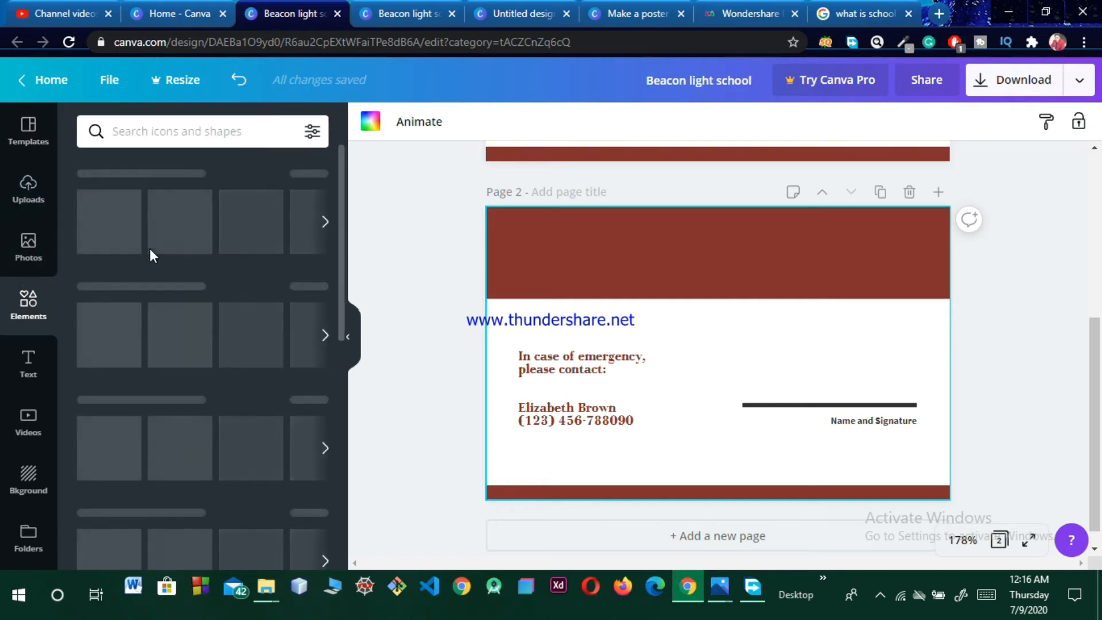
click(199, 140)
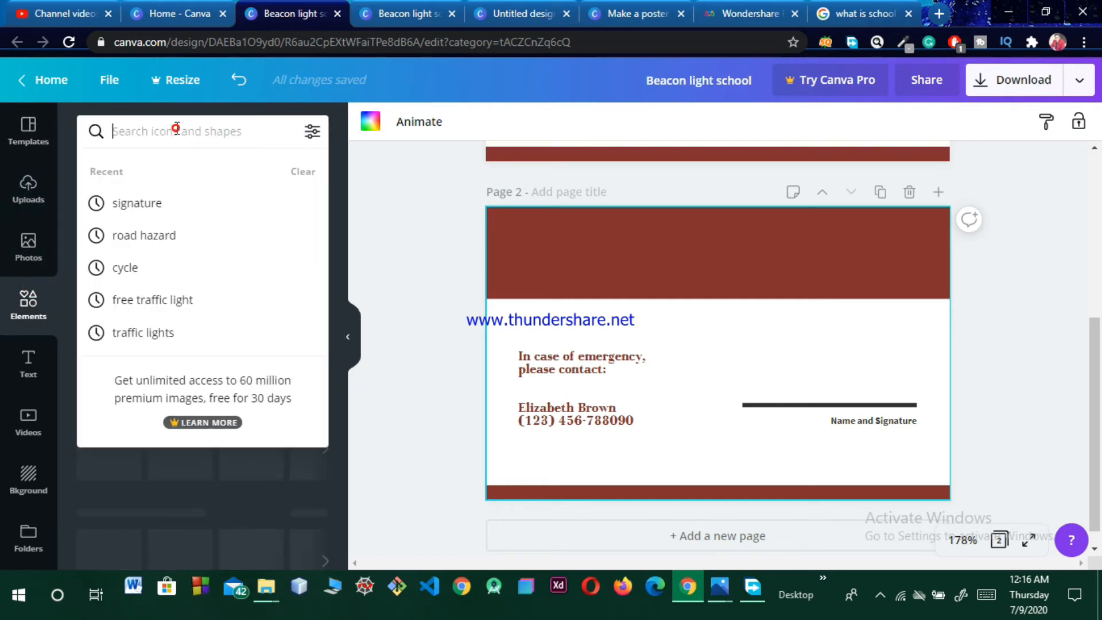
click(150, 201)
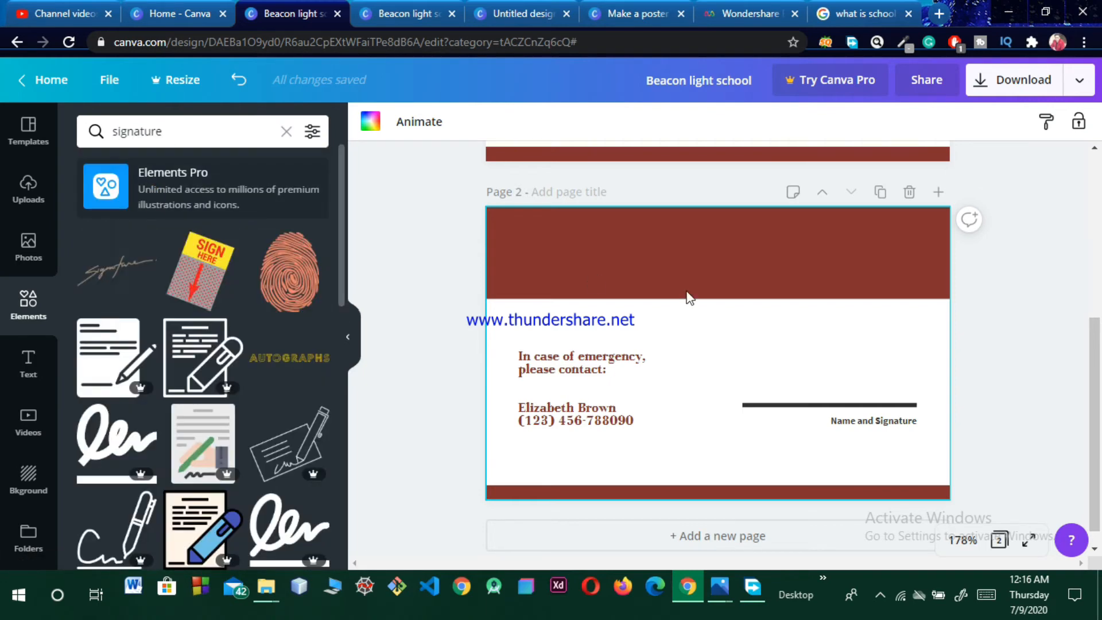
click(104, 270)
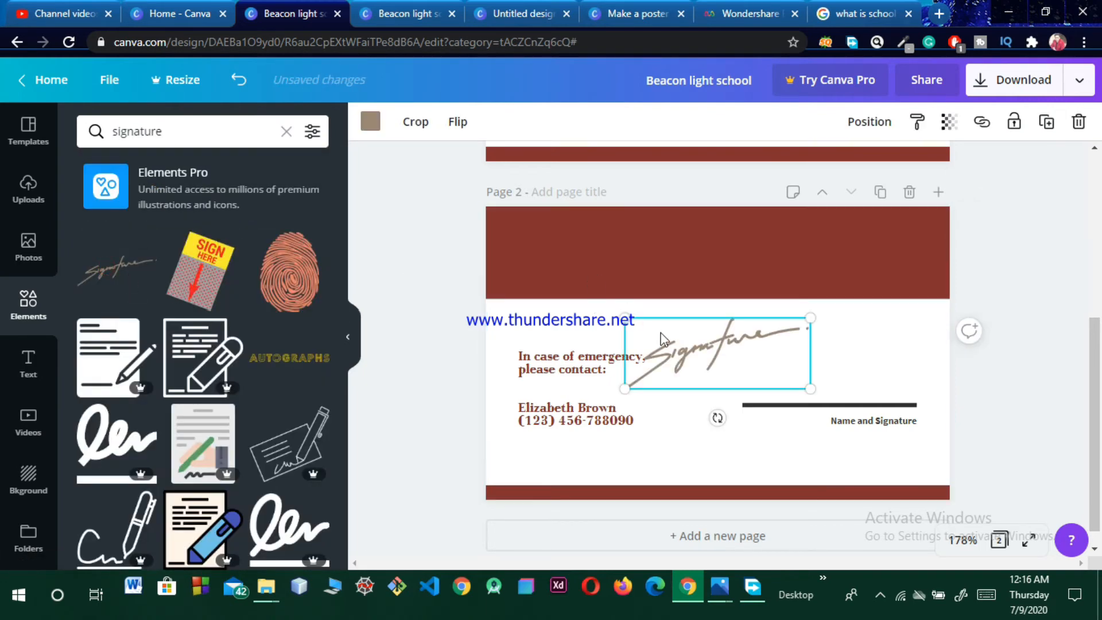
drag(727, 359, 844, 374)
drag(782, 355, 783, 354)
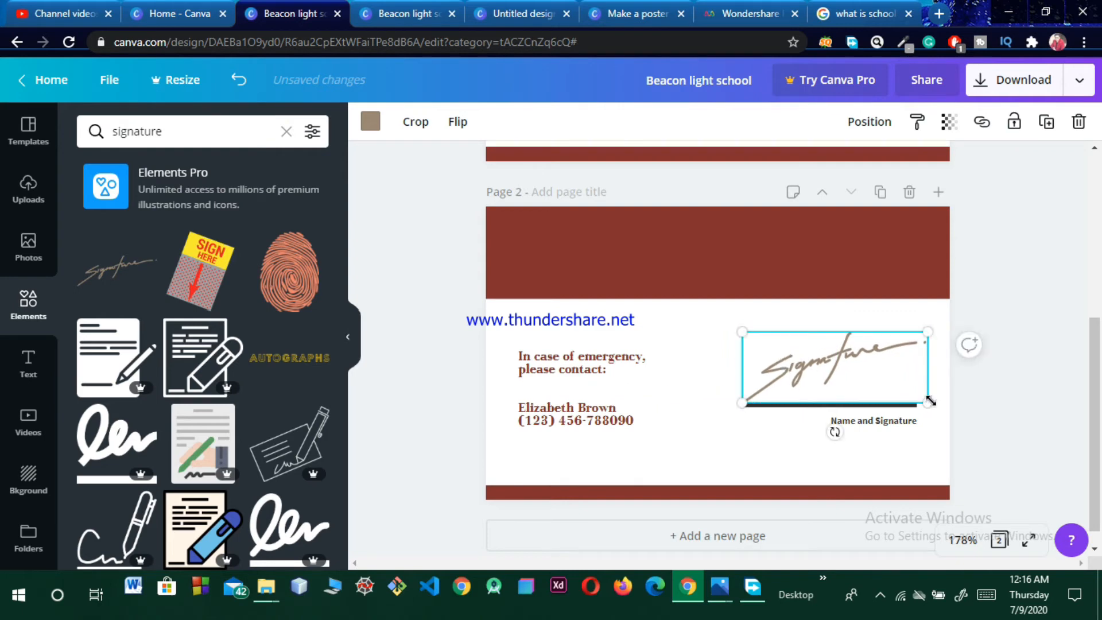
drag(925, 400, 912, 402)
click(944, 390)
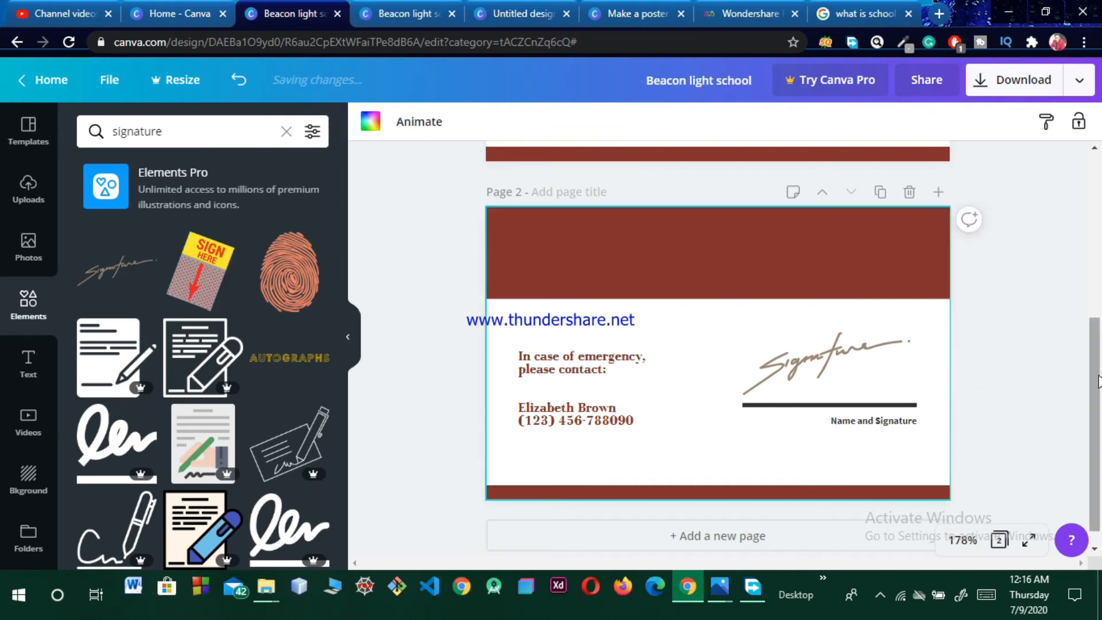
mouse_move(1098, 377)
mouse_down()
mouse_move(1099, 235)
mouse_move(1099, 394)
mouse_move(1099, 227)
mouse_up()
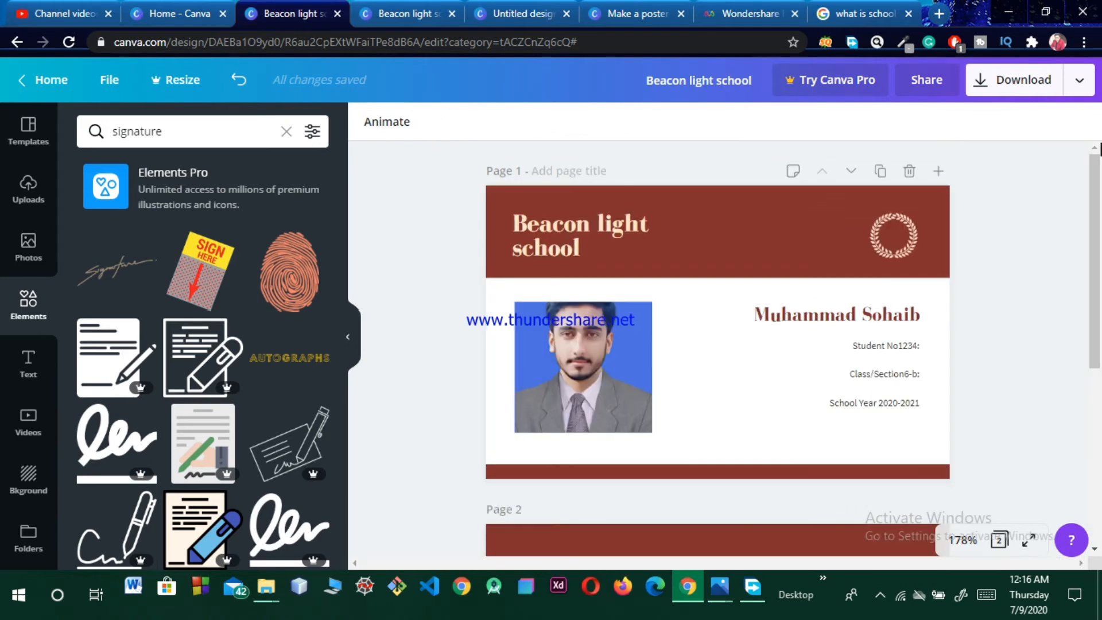
Step: Download all pages as PNG using the free watermarked draft option
click(1041, 83)
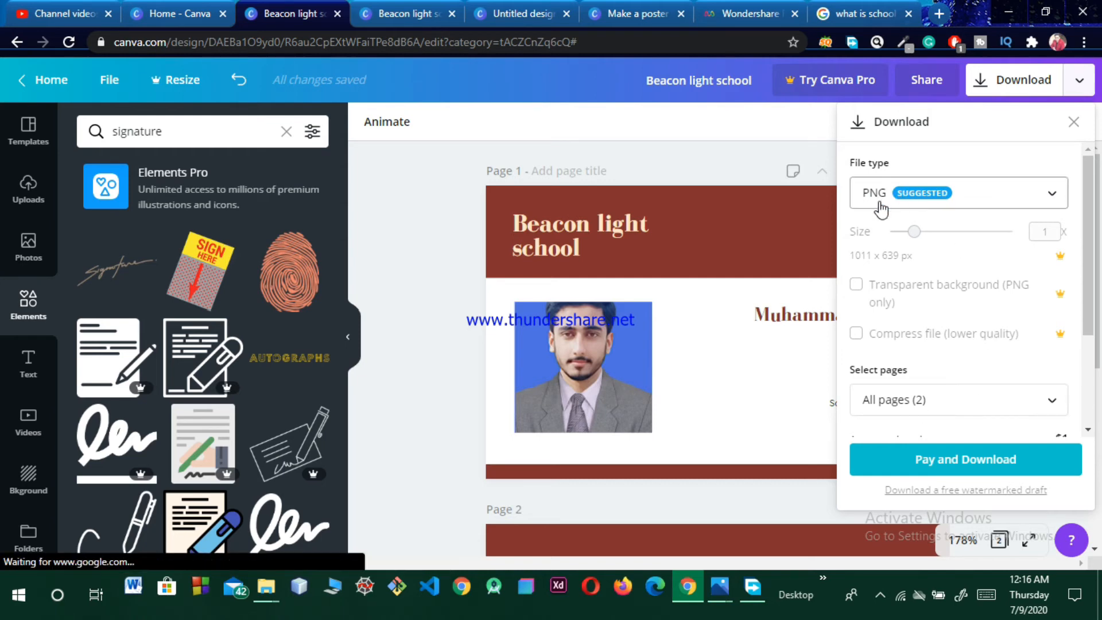
click(1024, 198)
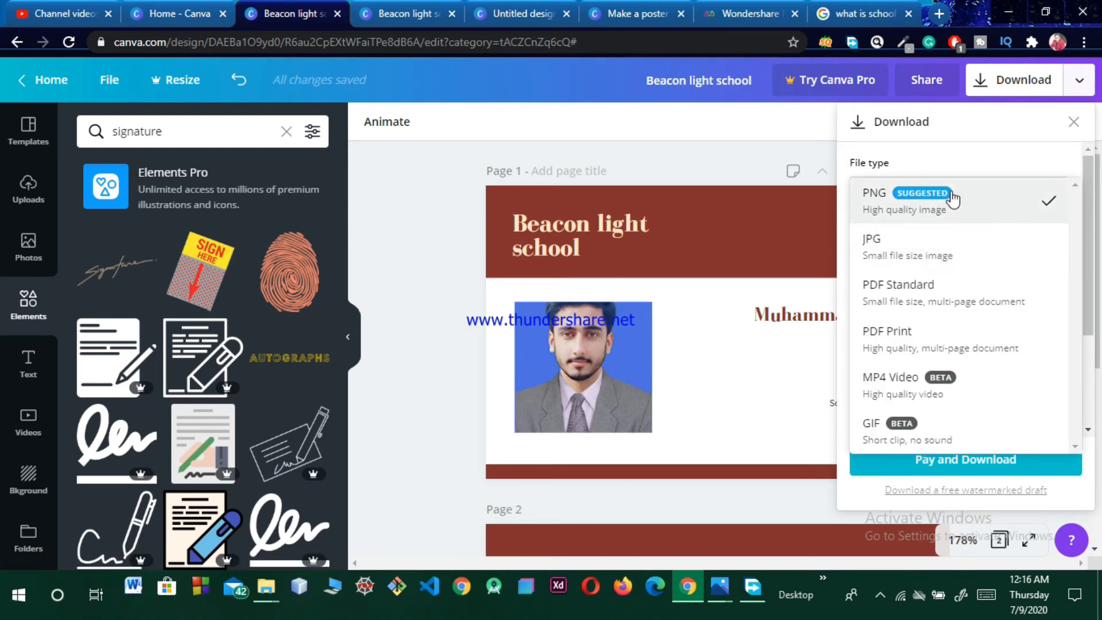
click(985, 207)
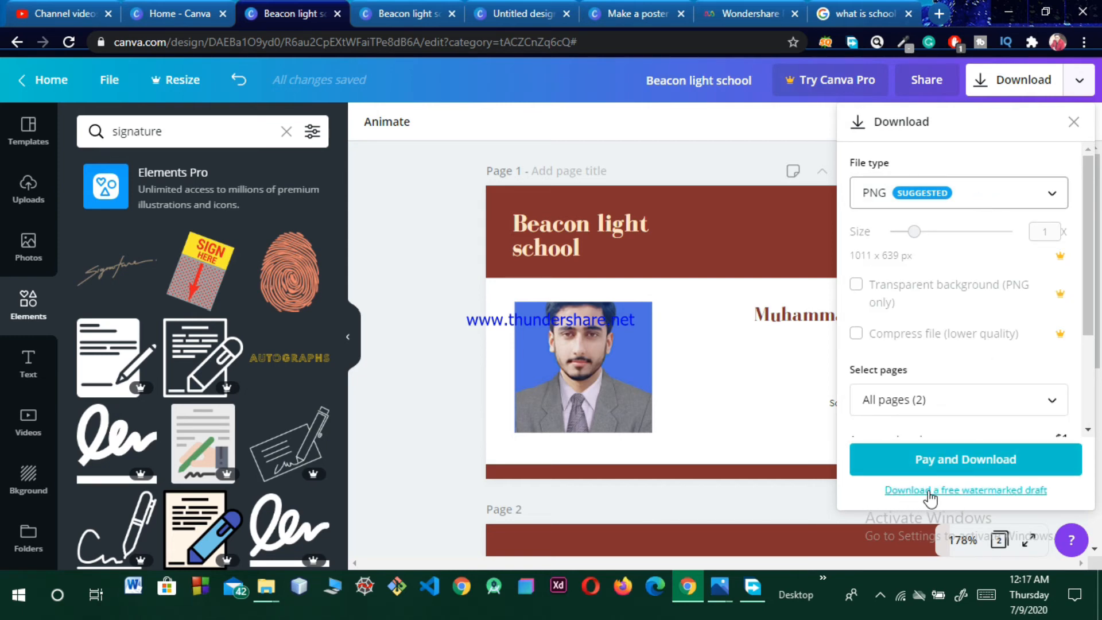
click(962, 491)
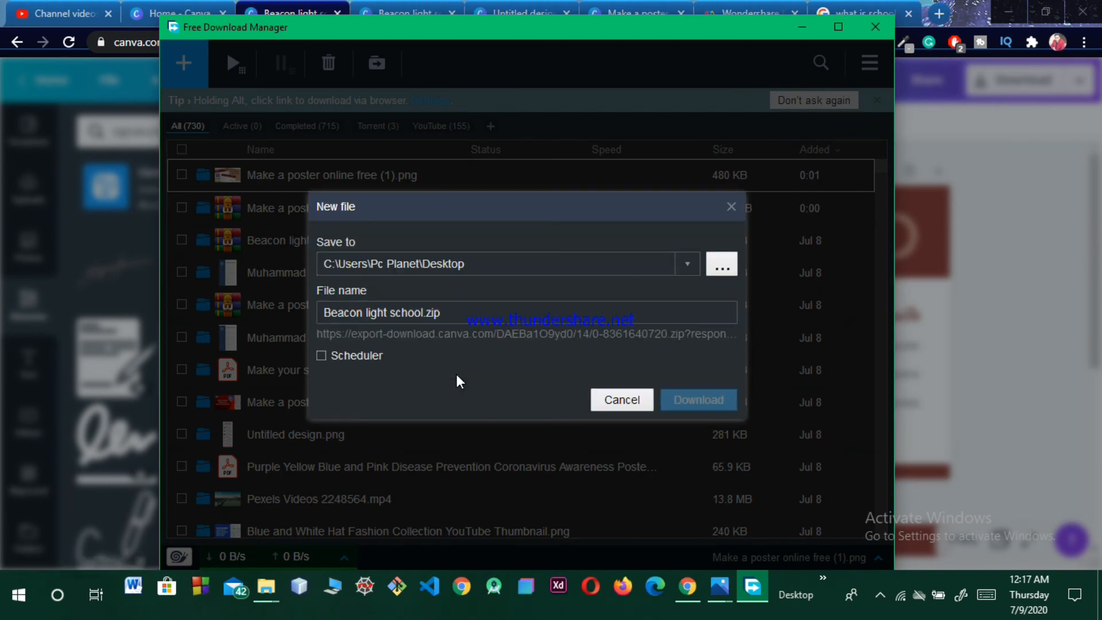
Step: Save Beacon light school.zip to the Desktop, then minimize the download manager and browser
click(699, 399)
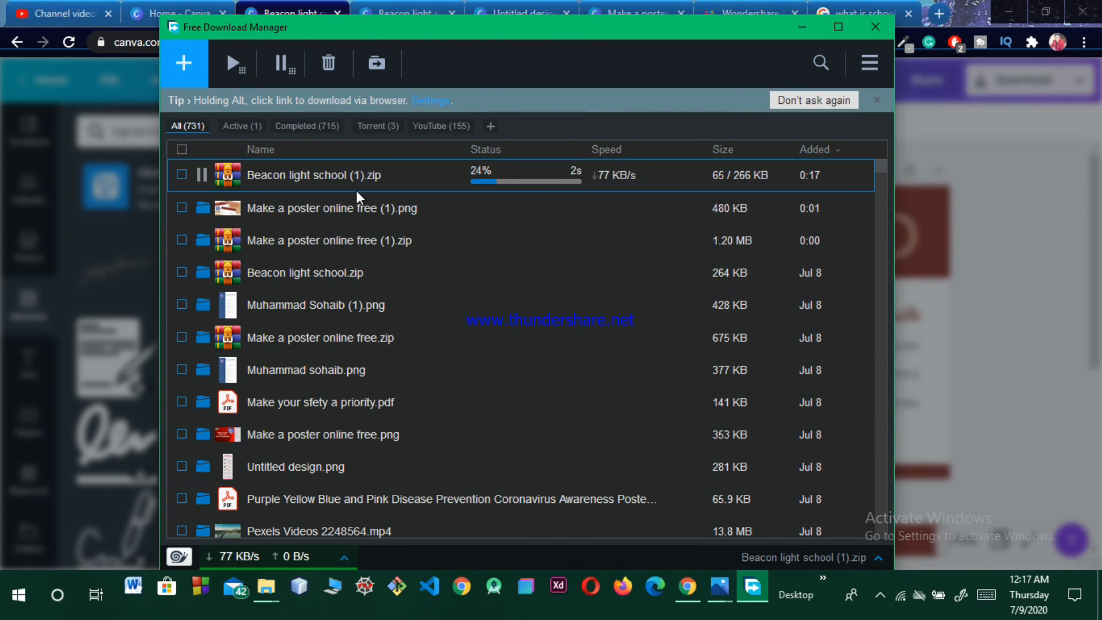
click(811, 26)
click(997, 8)
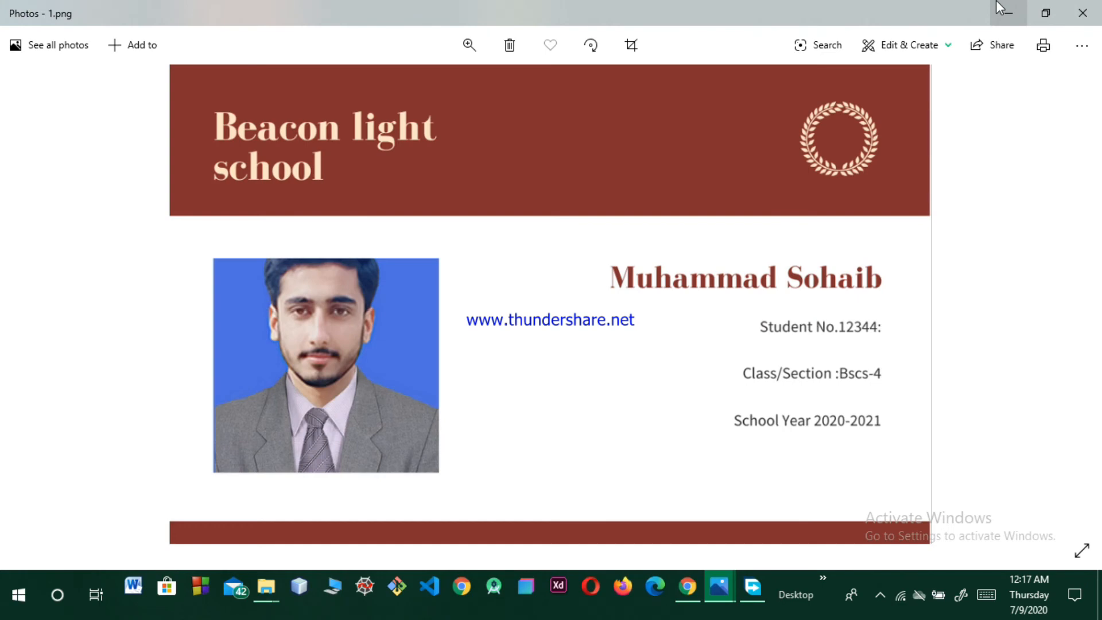
Step: Extract the Beacon light school (1) zip onto the desktop, replacing images 1 and 2
click(998, 9)
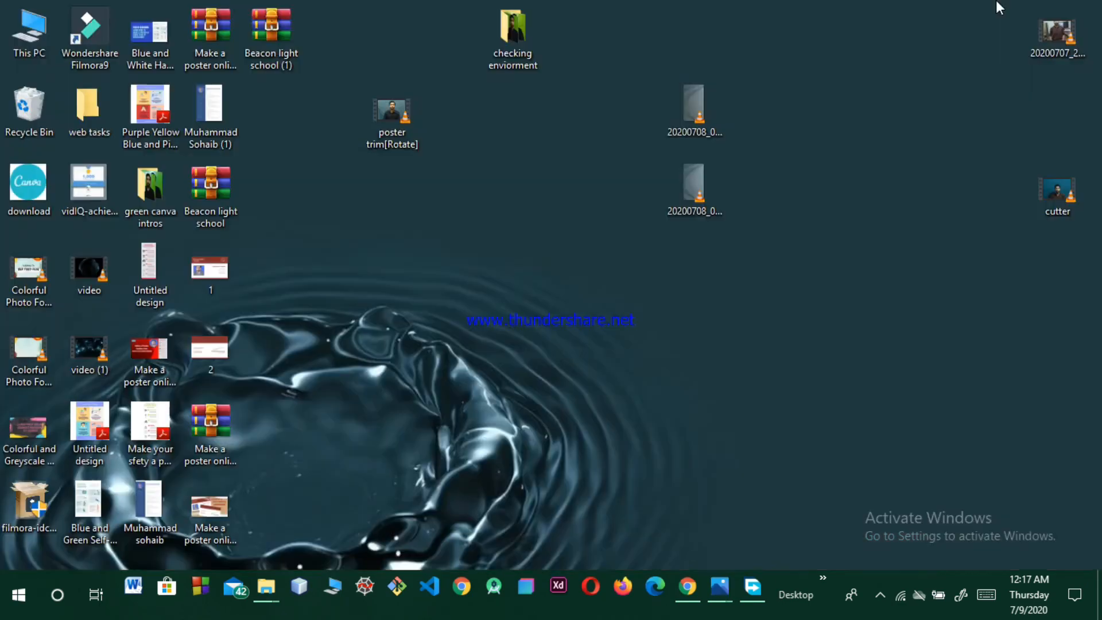
right_click(287, 43)
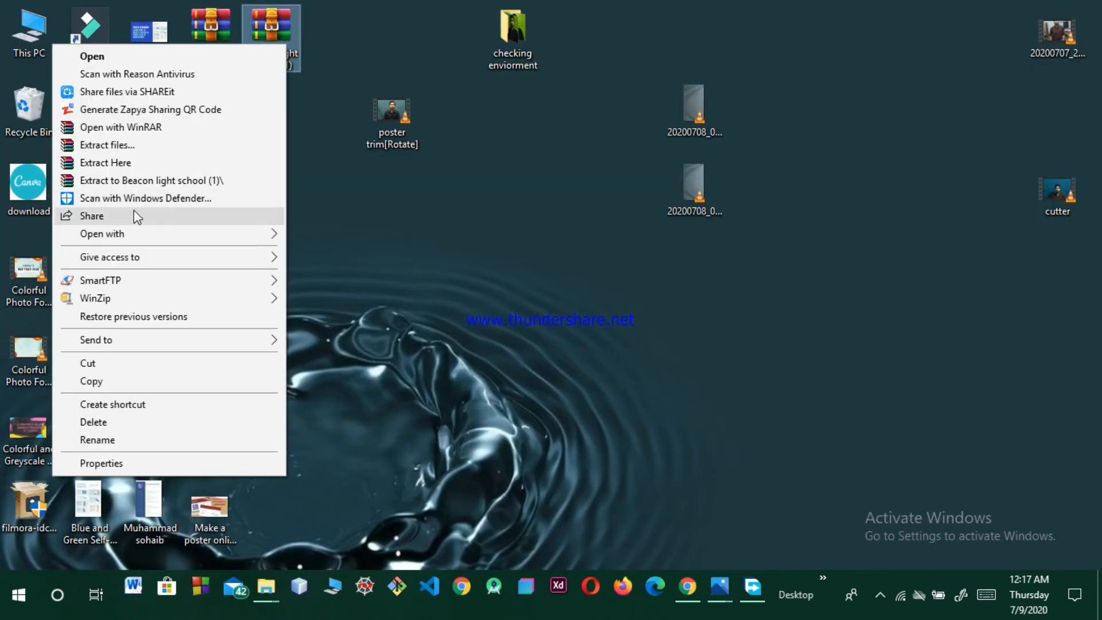
click(143, 164)
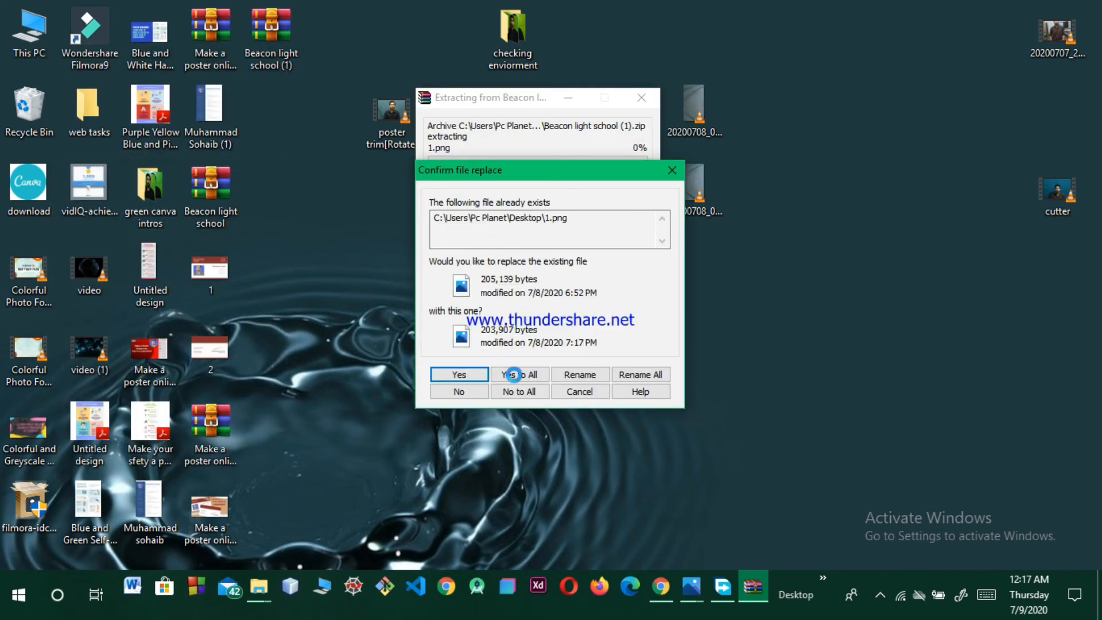
click(512, 377)
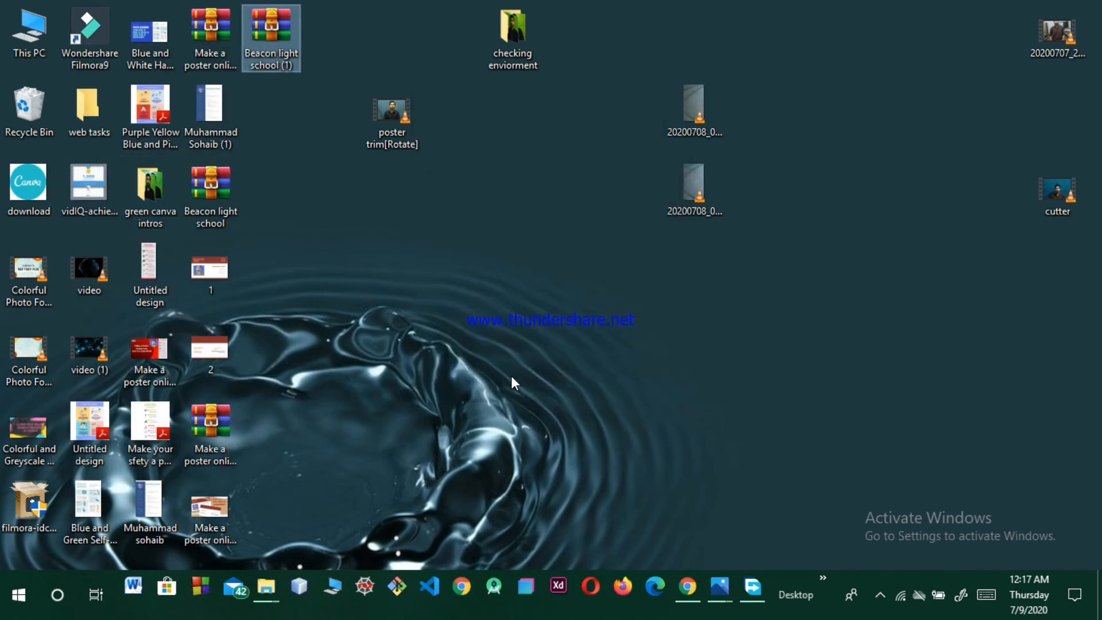
click(549, 357)
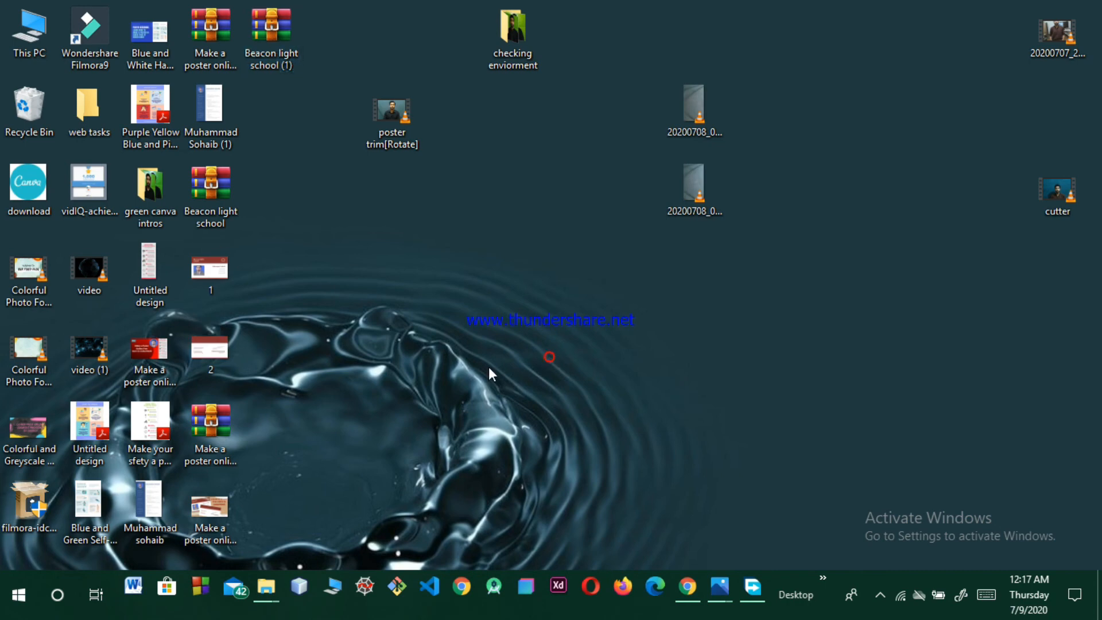
click(217, 276)
Step: View the card front 1.png in Photos, then the back 2.png, and return to the front
double_click(218, 276)
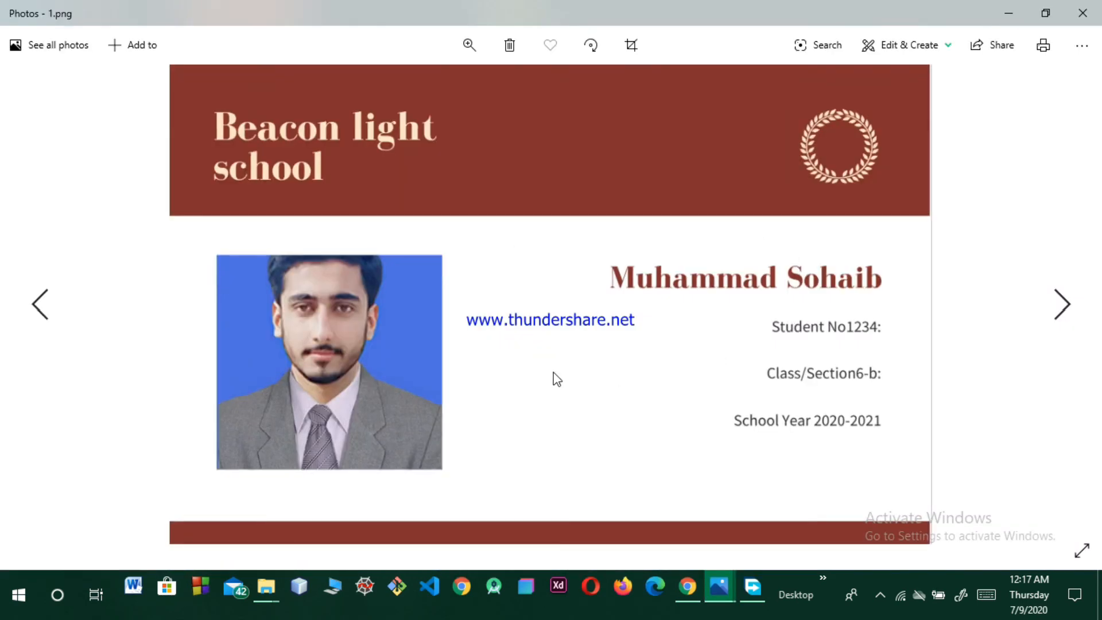
click(1069, 300)
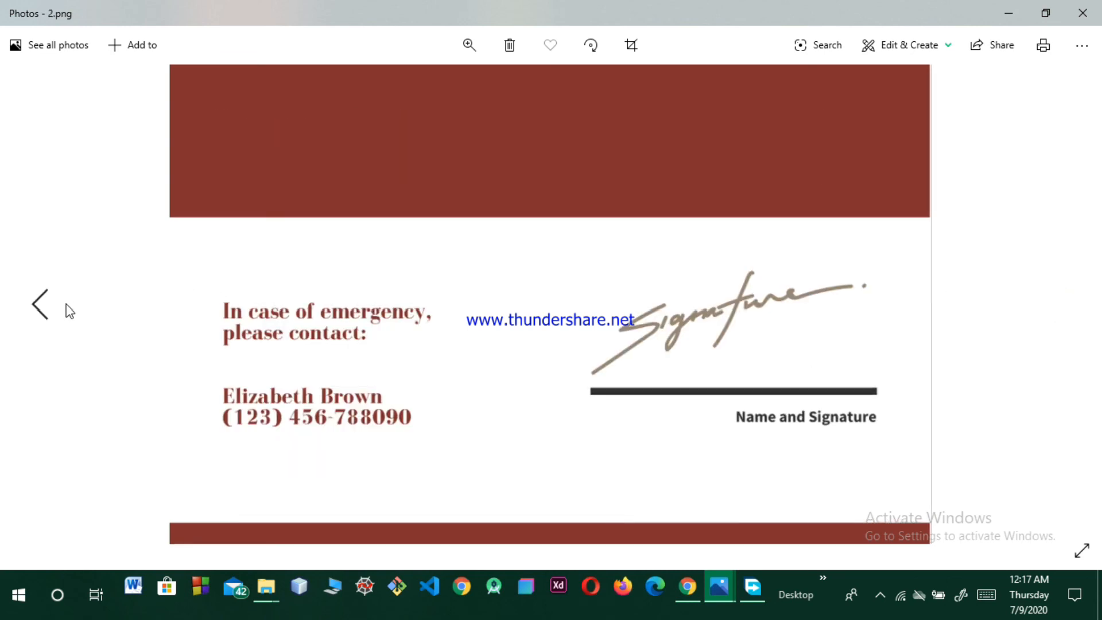
click(43, 305)
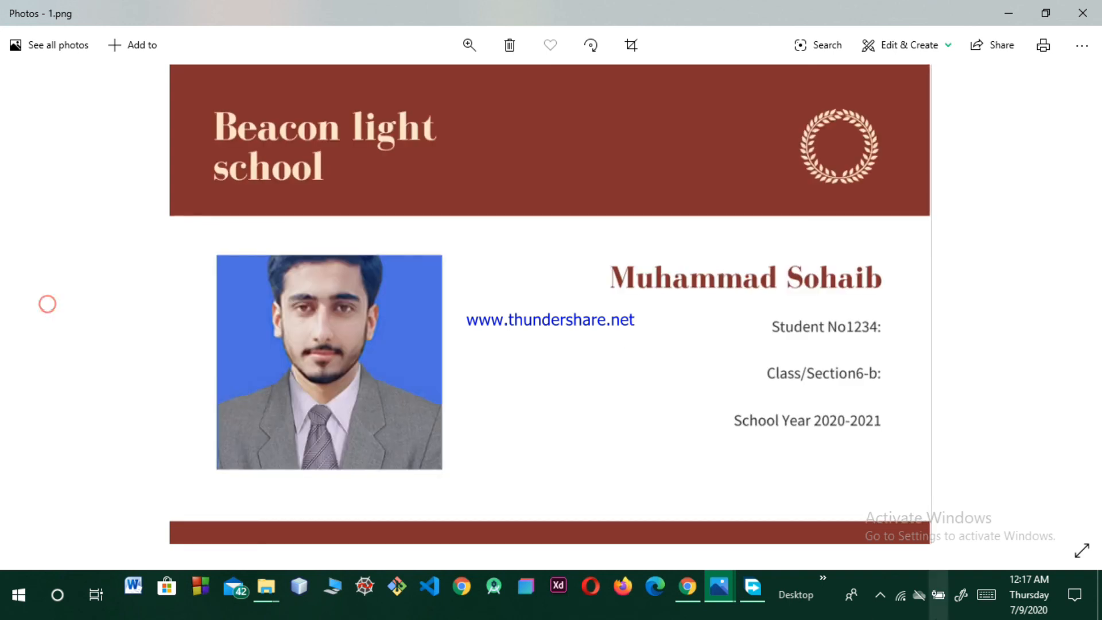
click(889, 599)
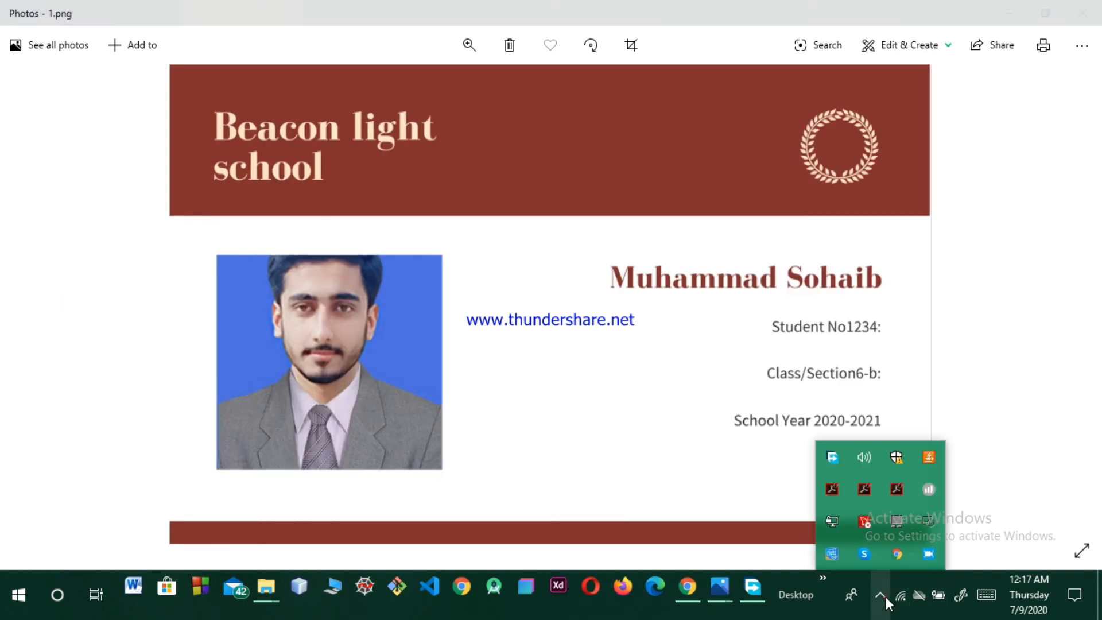
right_click(929, 551)
mouse_move(975, 516)
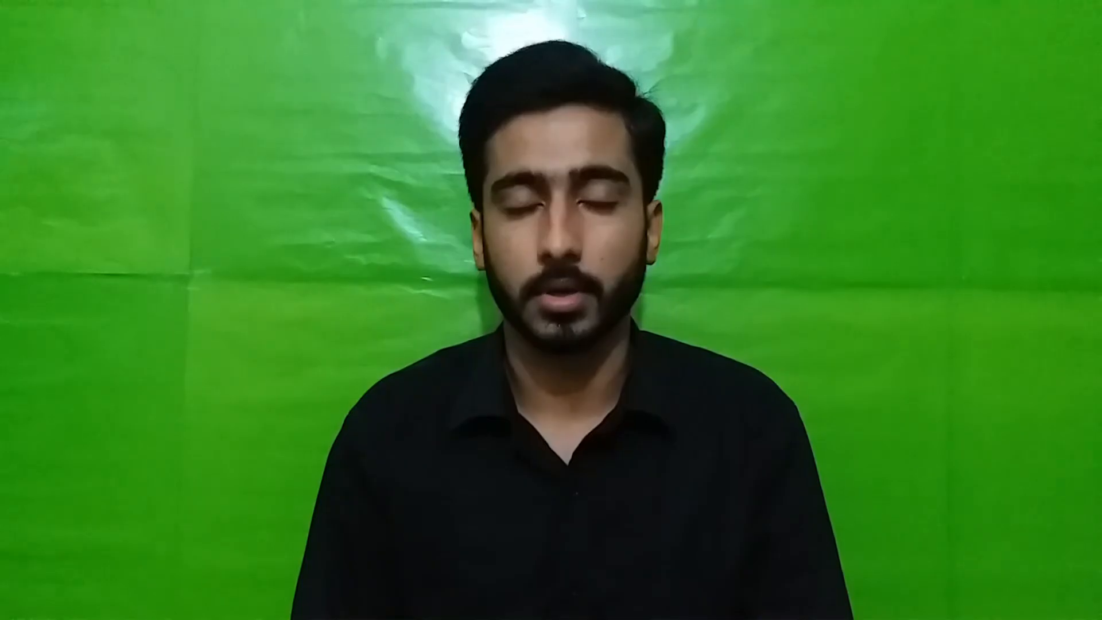